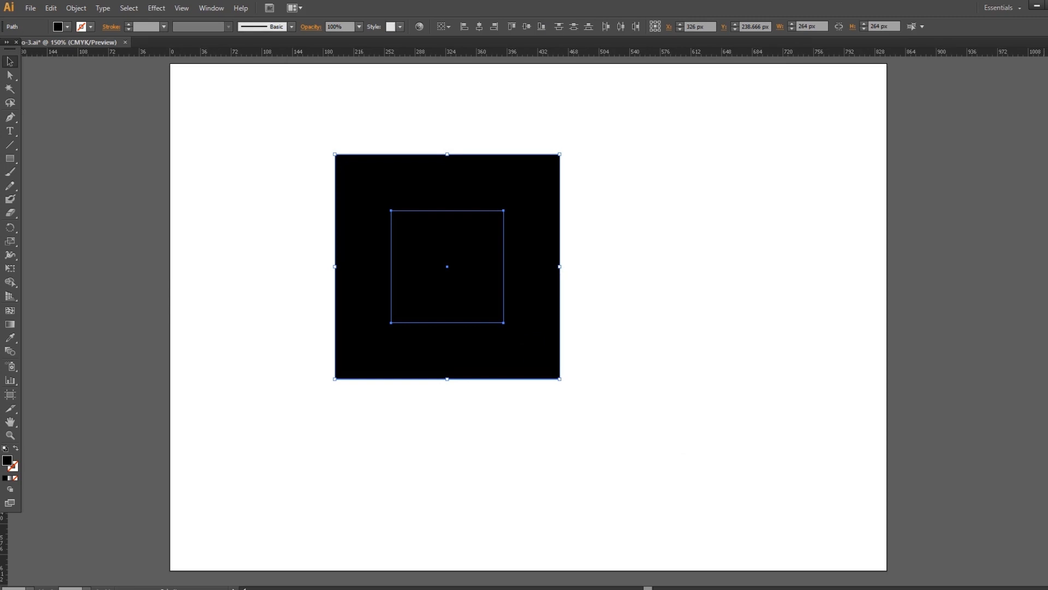
Subtract the small centred square from the large black square with Pathfinder Minus Front to form a square frame.
{"action": "key", "text": "shift+F7"}
{"action": "left_click_drag", "start_coordinate": [1012, 292], "coordinate": [1047, 270]}
{"action": "key", "text": "shift+F7"}
{"action": "key", "text": "ctrl+shift+F9"}
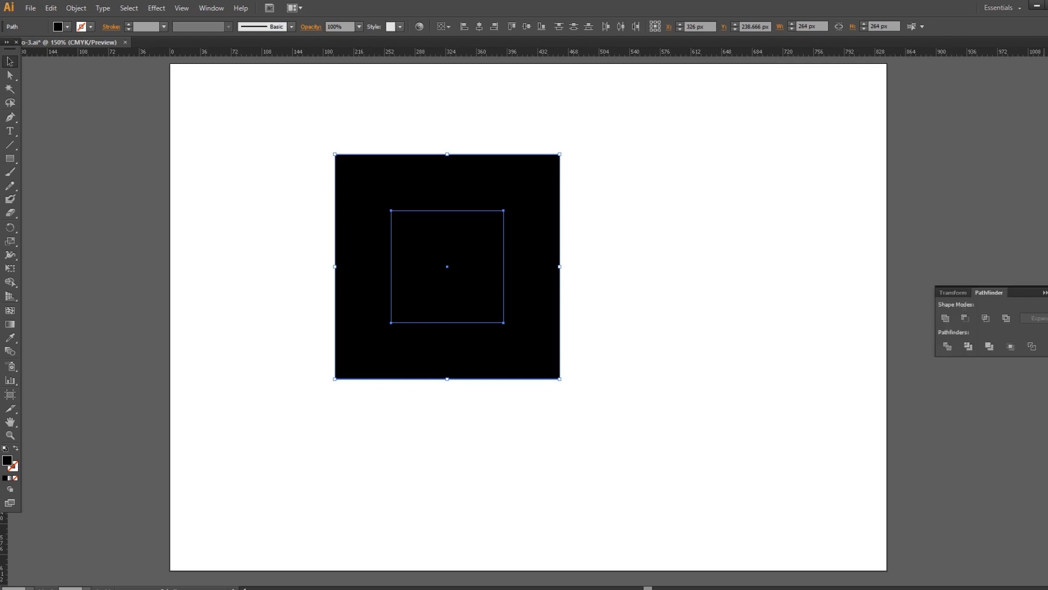
{"action": "left_click", "coordinate": [945, 318]}
{"action": "key", "text": "ctrl+z"}
{"action": "left_click", "coordinate": [964, 318]}
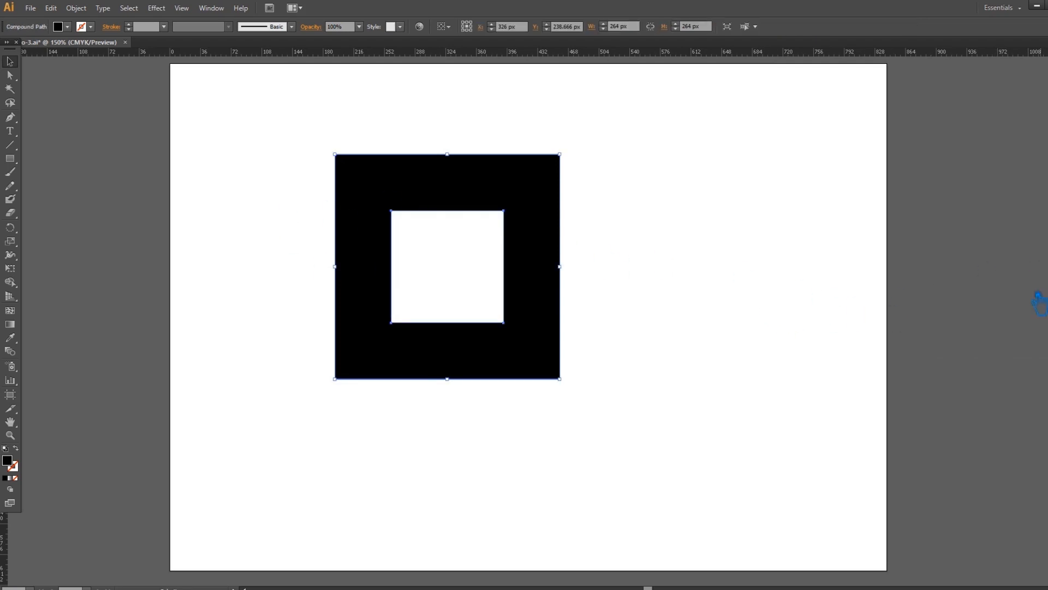
{"action": "left_click", "coordinate": [739, 297]}
Place a horizontal and a vertical ruler guide crossing at the centre of the square frame.
{"action": "left_click", "coordinate": [547, 331]}
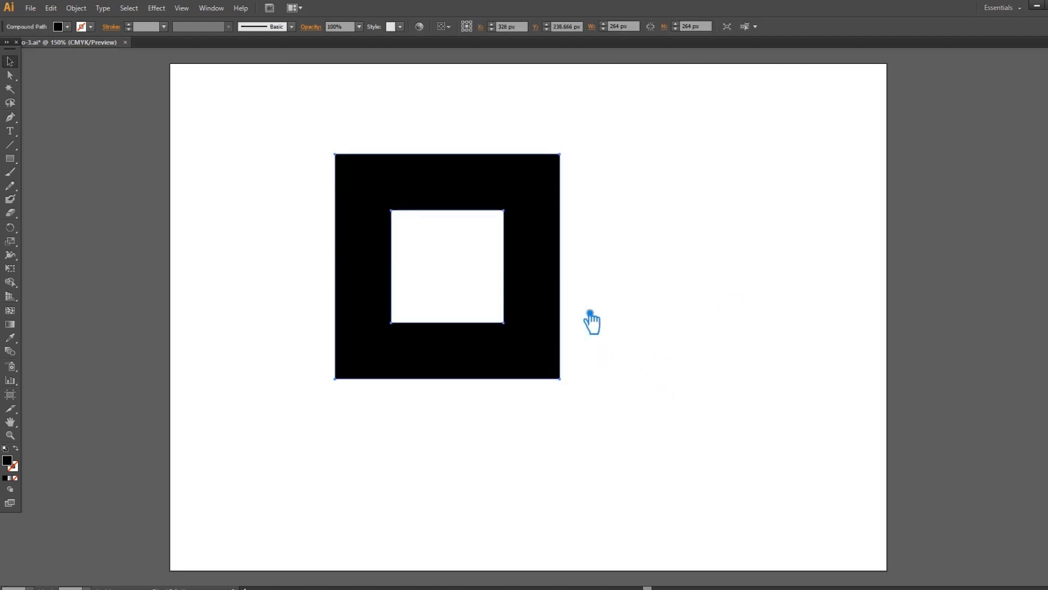
{"action": "left_click_drag", "start_coordinate": [367, 61], "coordinate": [9, 565]}
{"action": "key", "text": "ctrl+z"}
{"action": "left_click_drag", "start_coordinate": [12, 523], "coordinate": [461, 344]}
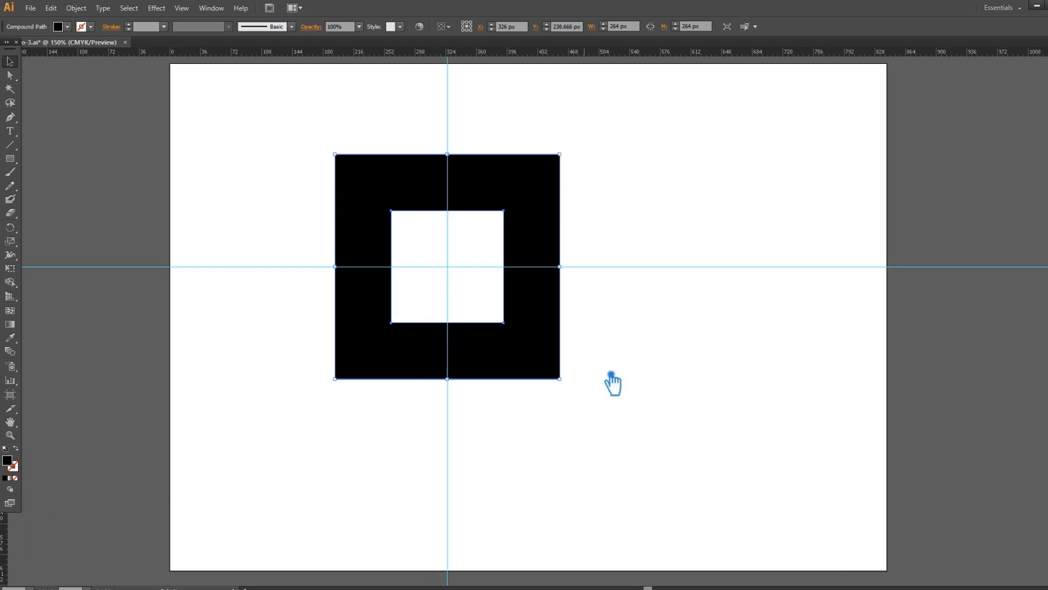
{"action": "left_click", "coordinate": [658, 372]}
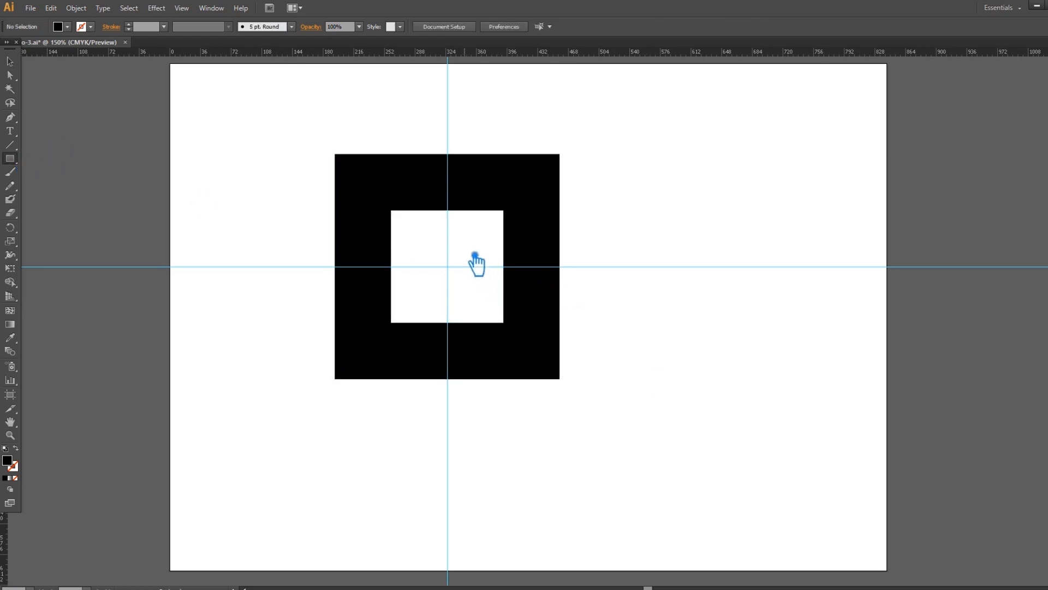
Draw a 172 × 20 px black rectangle across the frame's right side, centred on the horizontal guide.
{"action": "left_click_drag", "start_coordinate": [483, 258], "coordinate": [642, 282]}
{"action": "key", "text": "v"}
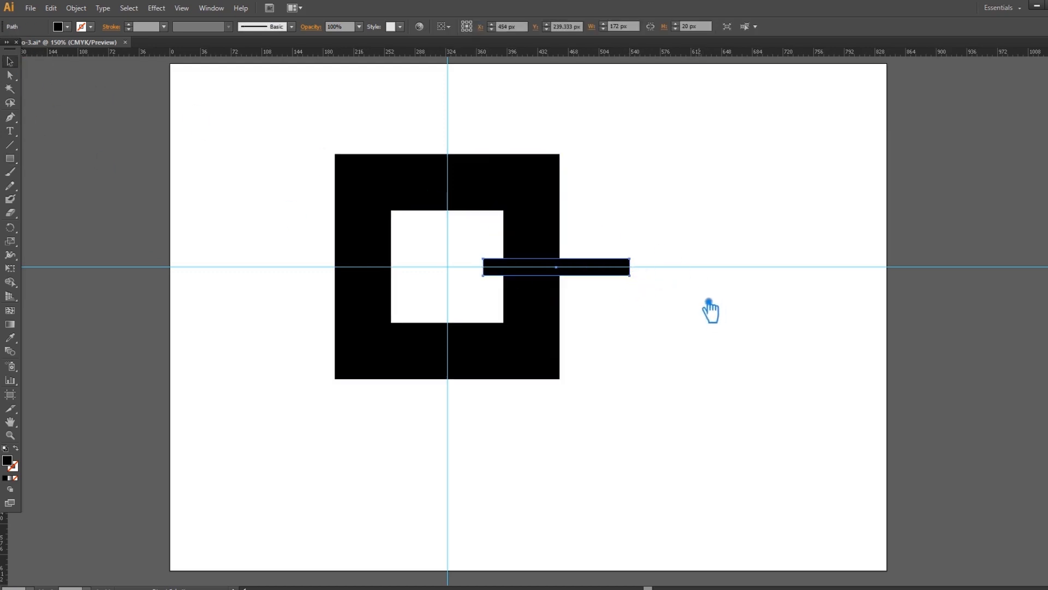
{"action": "left_click", "coordinate": [743, 316]}
Copy the bar across the frame's left side along the horizontal guide and move the right bar slightly outward.
{"action": "left_click_drag", "start_coordinate": [621, 273], "coordinate": [394, 278]}
{"action": "left_click", "coordinate": [573, 273], "text": "shift"}
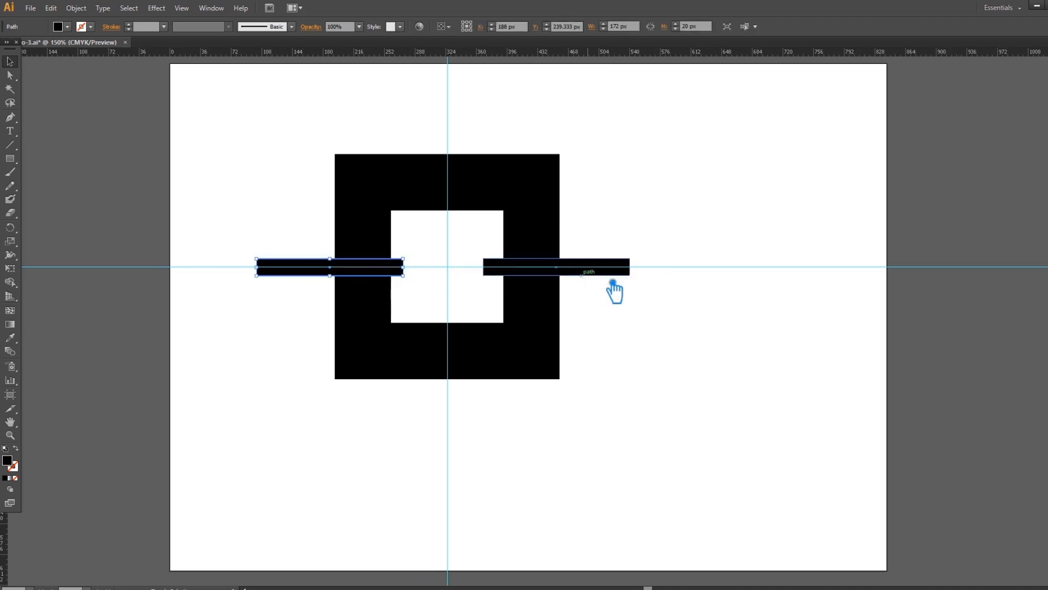
{"action": "left_click_drag", "start_coordinate": [611, 273], "coordinate": [639, 276]}
{"action": "key", "text": "ctrl+z"}
{"action": "left_click", "coordinate": [690, 320]}
{"action": "left_click", "coordinate": [655, 300]}
Group the two horizontal bars and create a copy of the group rotated 90° across the frame's upper and lower sides.
{"action": "left_click", "coordinate": [369, 276]}
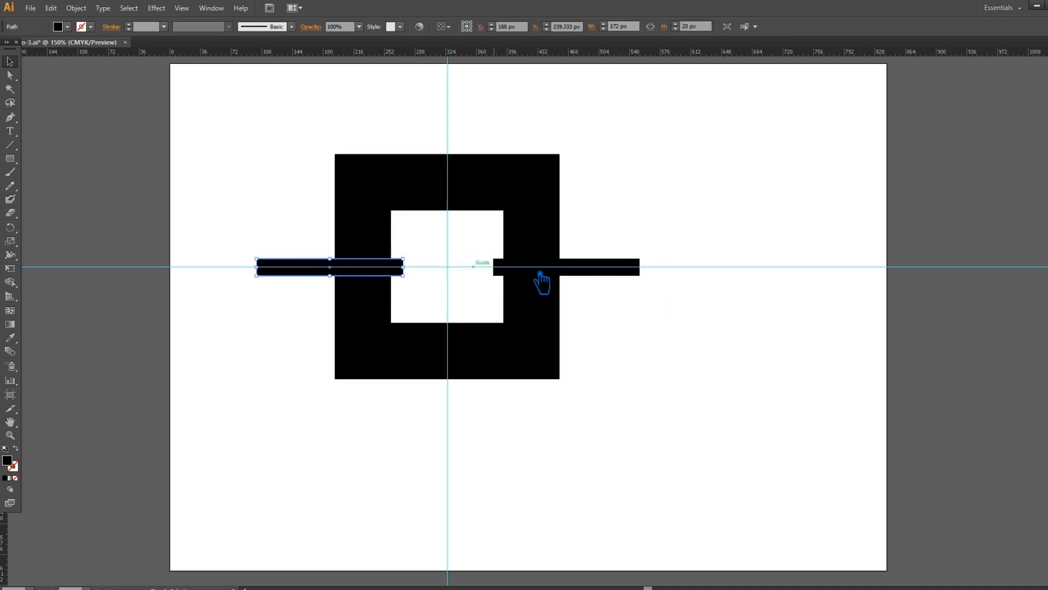
{"action": "left_click", "coordinate": [601, 273], "text": "shift"}
{"action": "key", "text": "ctrl+g"}
{"action": "left_click", "coordinate": [601, 269]}
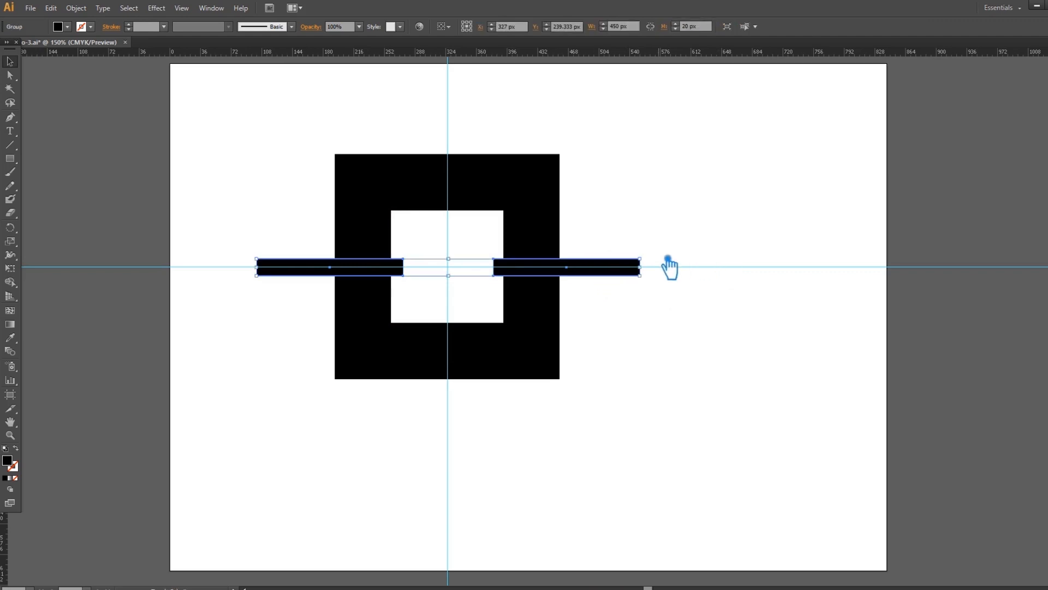
{"action": "left_click_drag", "start_coordinate": [658, 267], "coordinate": [459, 178]}
{"action": "left_click", "coordinate": [677, 234]}
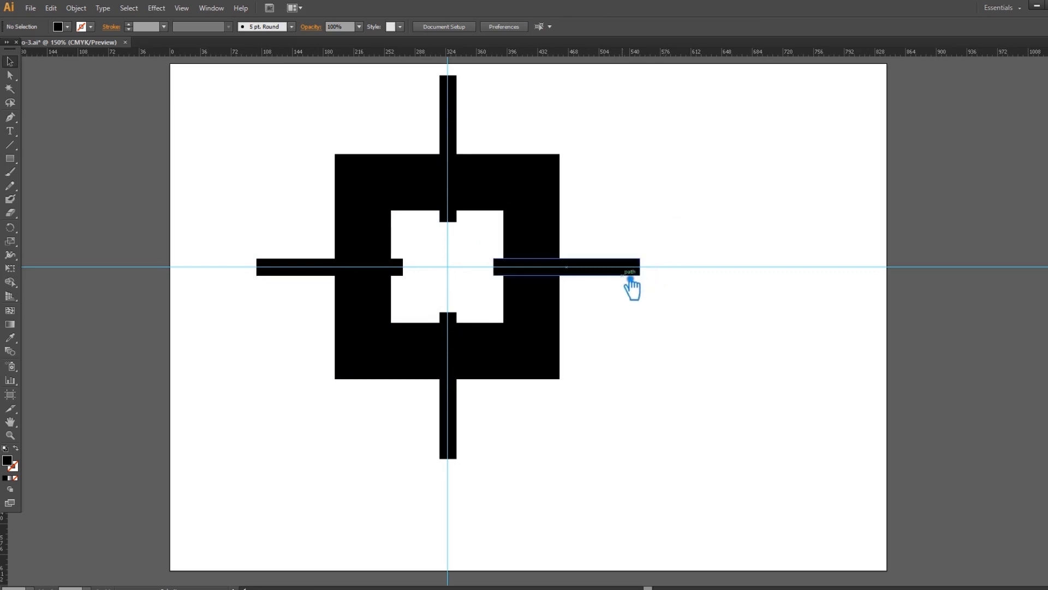
Ungroup the horizontal bars and enlarge the right bar proportionally from its centre to about 34 px thick.
{"action": "right_click", "coordinate": [611, 269]}
{"action": "left_click", "coordinate": [650, 331]}
{"action": "left_click", "coordinate": [609, 272]}
{"action": "left_click_drag", "start_coordinate": [650, 291], "coordinate": [730, 303]}
Divide the frame and all four bars with Pathfinder Divide and ungroup the resulting pieces.
{"action": "left_click_drag", "start_coordinate": [668, 461], "coordinate": [243, 117]}
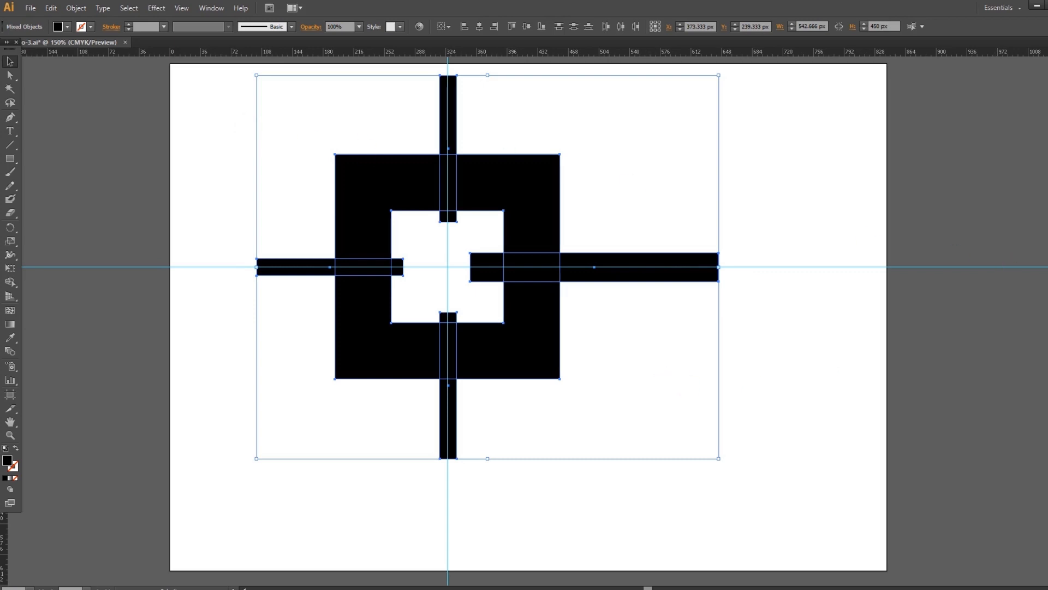
{"action": "key", "text": "ctrl+shift+F9"}
{"action": "left_click", "coordinate": [948, 346]}
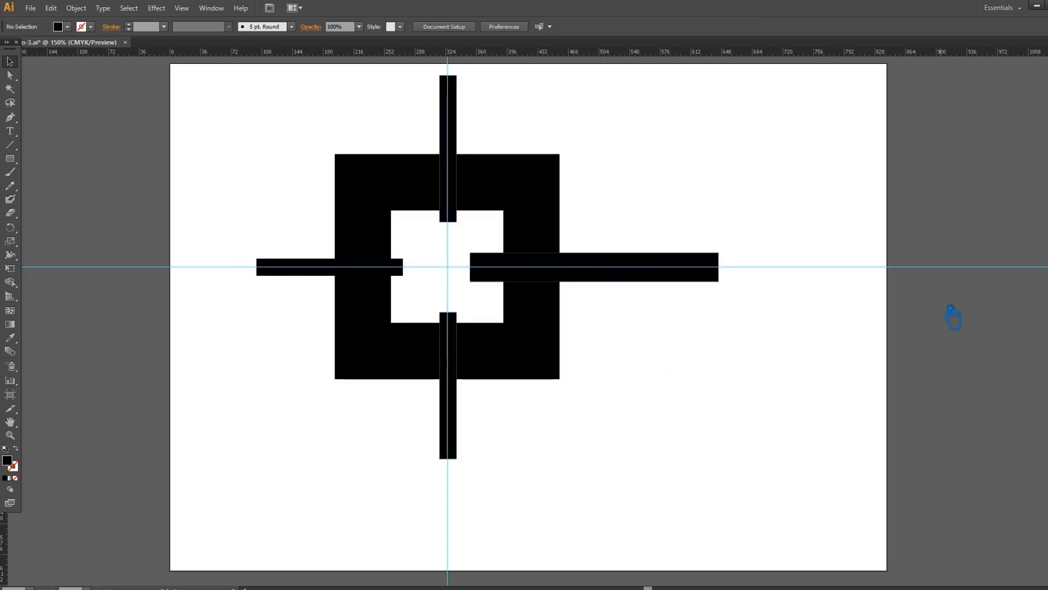
{"action": "right_click", "coordinate": [503, 265]}
{"action": "left_click", "coordinate": [534, 330]}
Delete the bar pieces inside and across the frame so that four corner pieces and four outer bars remain.
{"action": "left_click", "coordinate": [486, 270]}
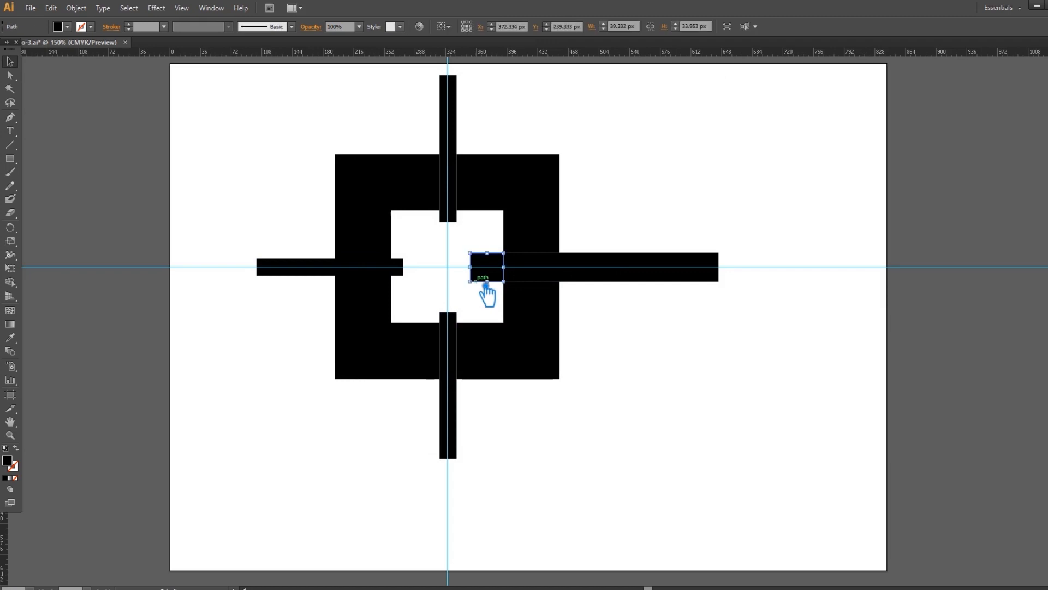
{"action": "key", "text": "Delete"}
{"action": "left_click", "coordinate": [459, 213]}
{"action": "key", "text": "Delete"}
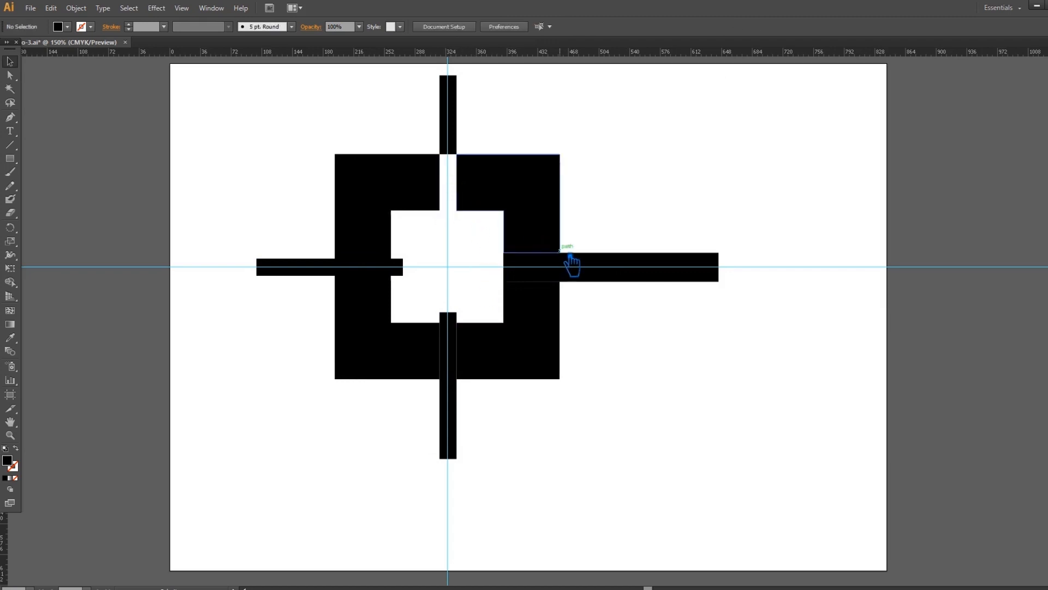
{"action": "left_click", "coordinate": [545, 270]}
{"action": "key", "text": "Delete"}
{"action": "left_click", "coordinate": [457, 332]}
{"action": "key", "text": "Delete"}
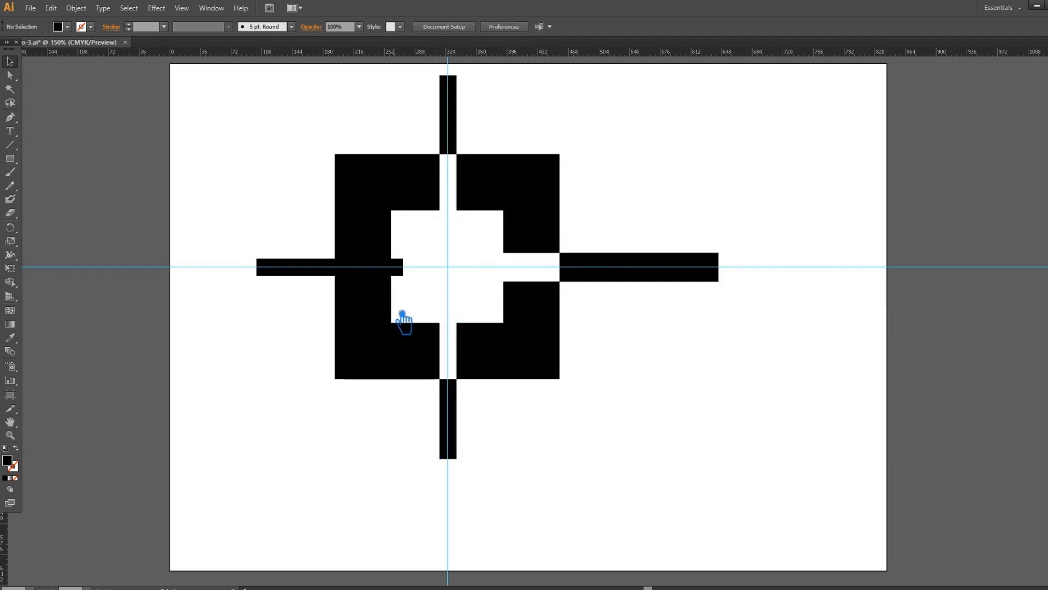
{"action": "left_click", "coordinate": [380, 270]}
{"action": "key", "text": "Delete"}
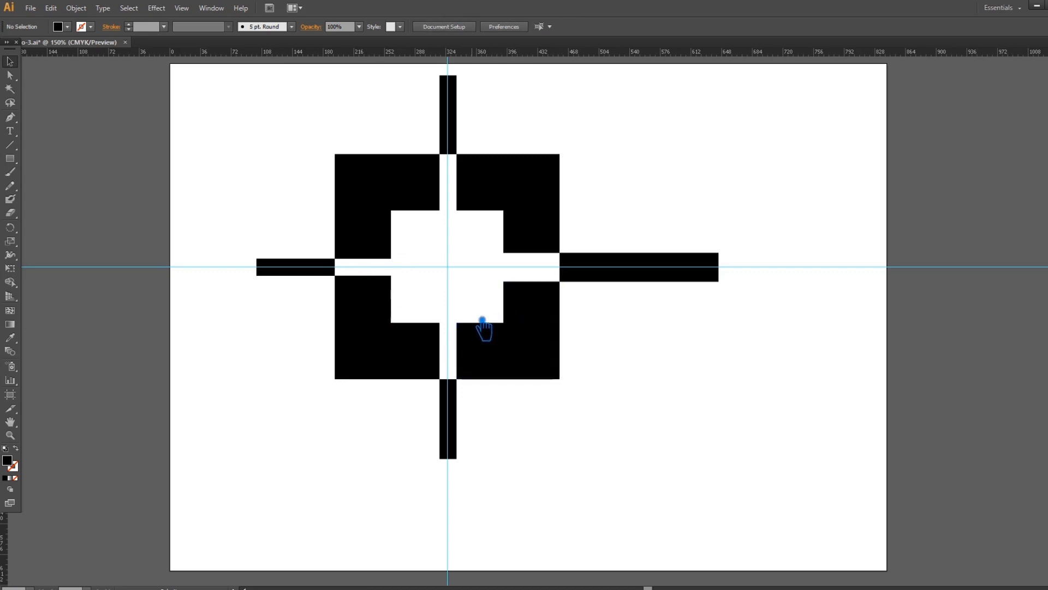
Add a copy of the bar below the frame and enlarge it from its centre to about 38 × 176 px.
{"action": "key", "text": "ctrl+plus"}
{"action": "key", "text": "ctrl+plus"}
{"action": "left_click_drag", "start_coordinate": [422, 289], "coordinate": [667, 336]}
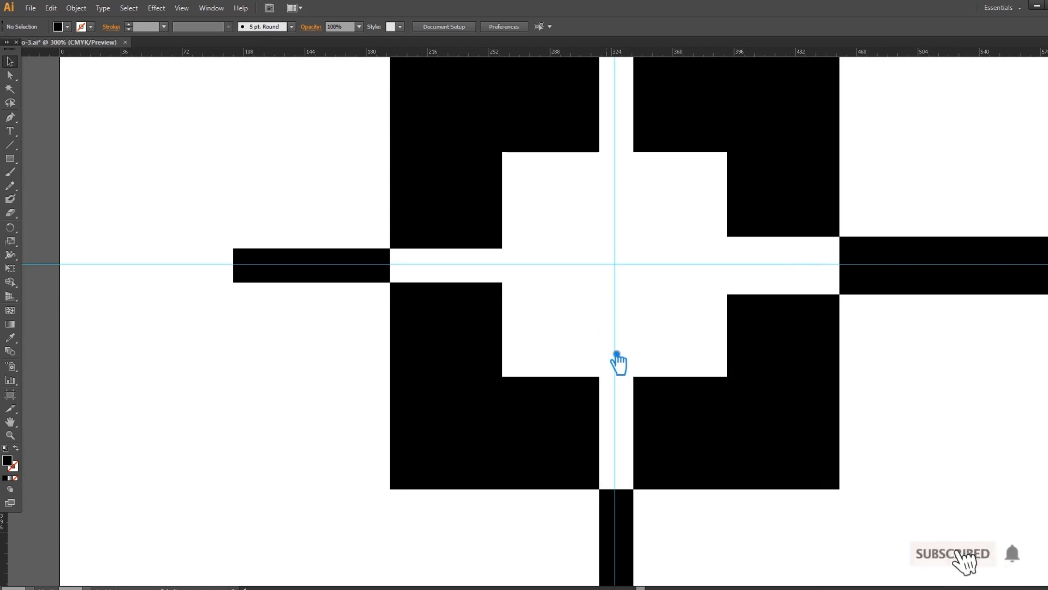
{"action": "left_click_drag", "start_coordinate": [730, 538], "coordinate": [689, 376]}
{"action": "left_click", "coordinate": [590, 382]}
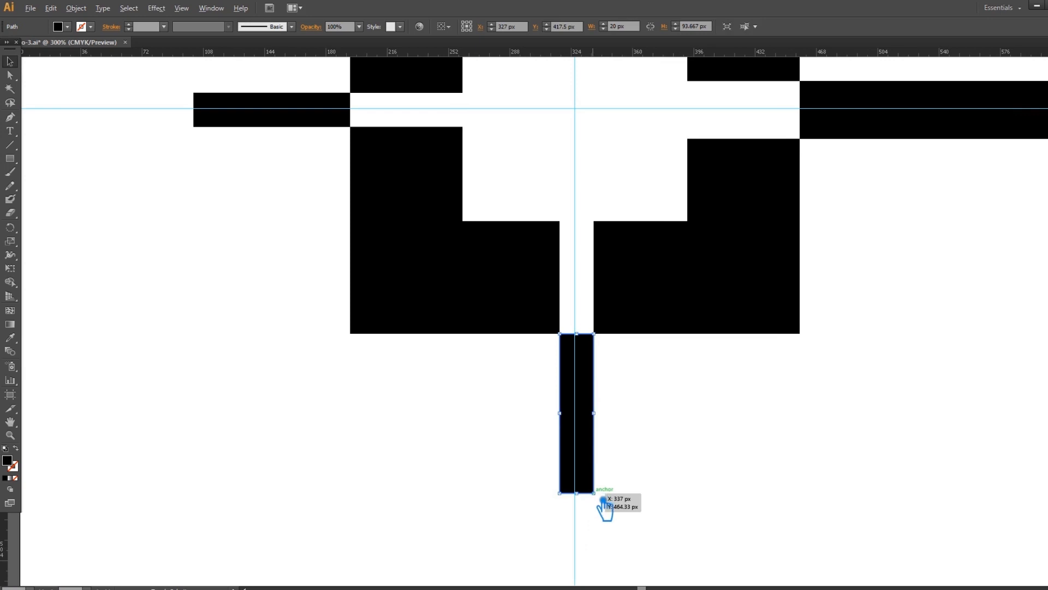
{"action": "left_click_drag", "start_coordinate": [603, 499], "coordinate": [614, 511]}
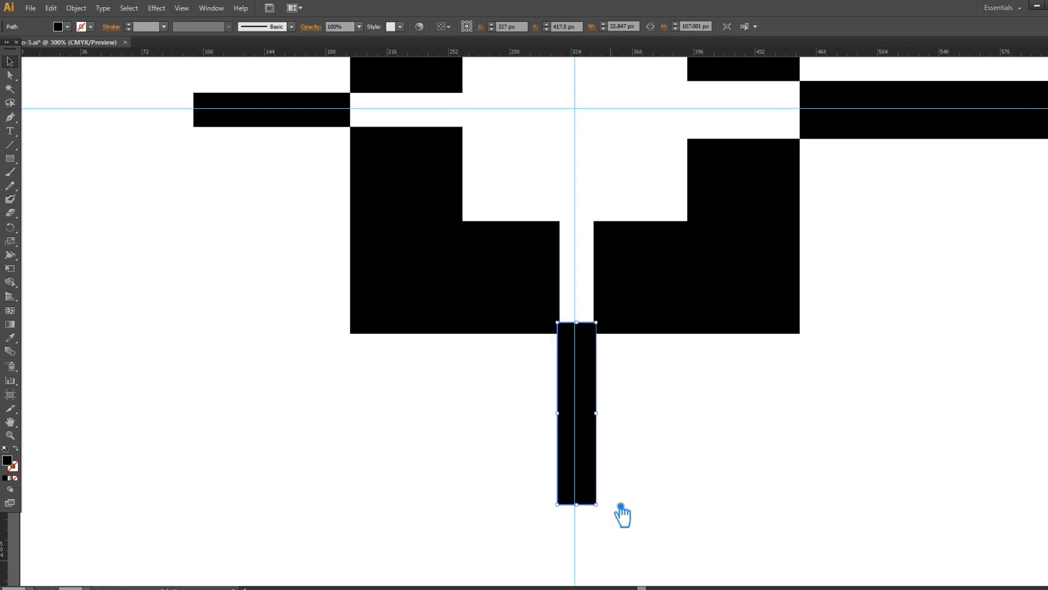
{"action": "key", "text": "ctrl+z"}
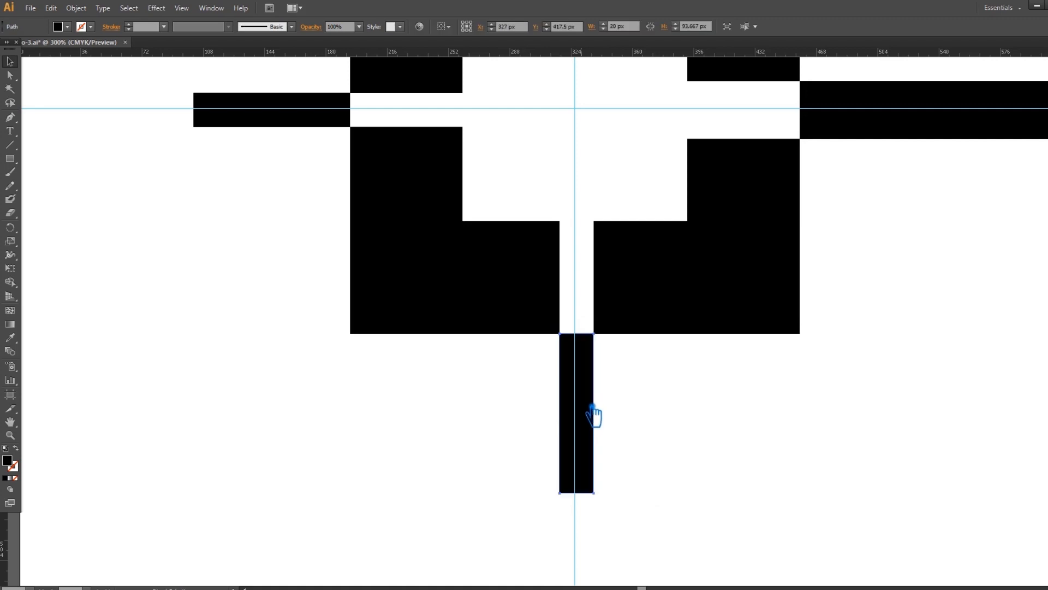
{"action": "left_click_drag", "start_coordinate": [606, 502], "coordinate": [625, 569]}
Set the enlarged rectangle's opacity to 50%.
{"action": "left_click", "coordinate": [359, 27]}
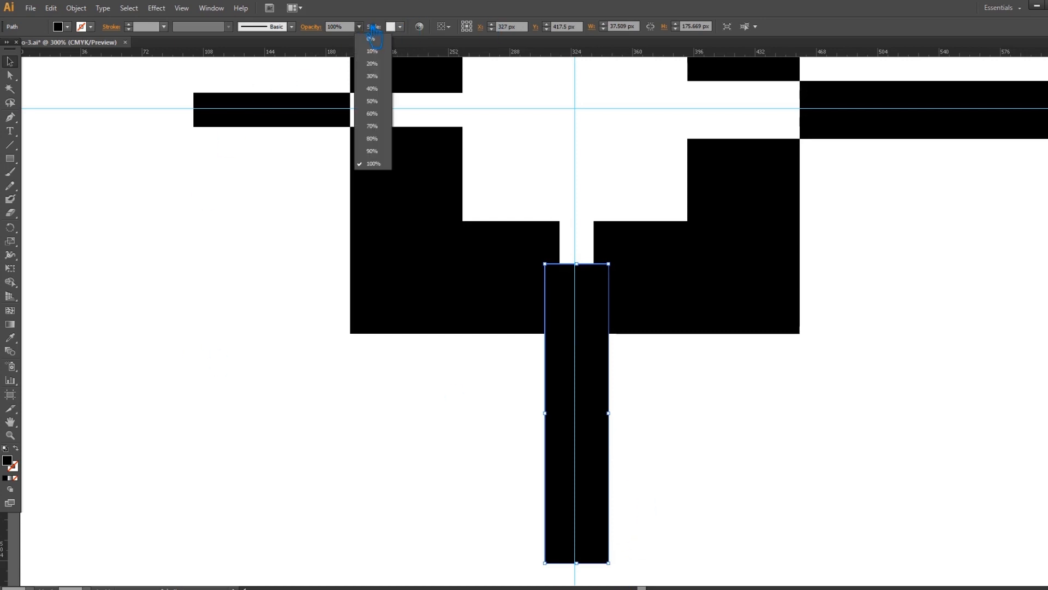
{"action": "left_click", "coordinate": [376, 107]}
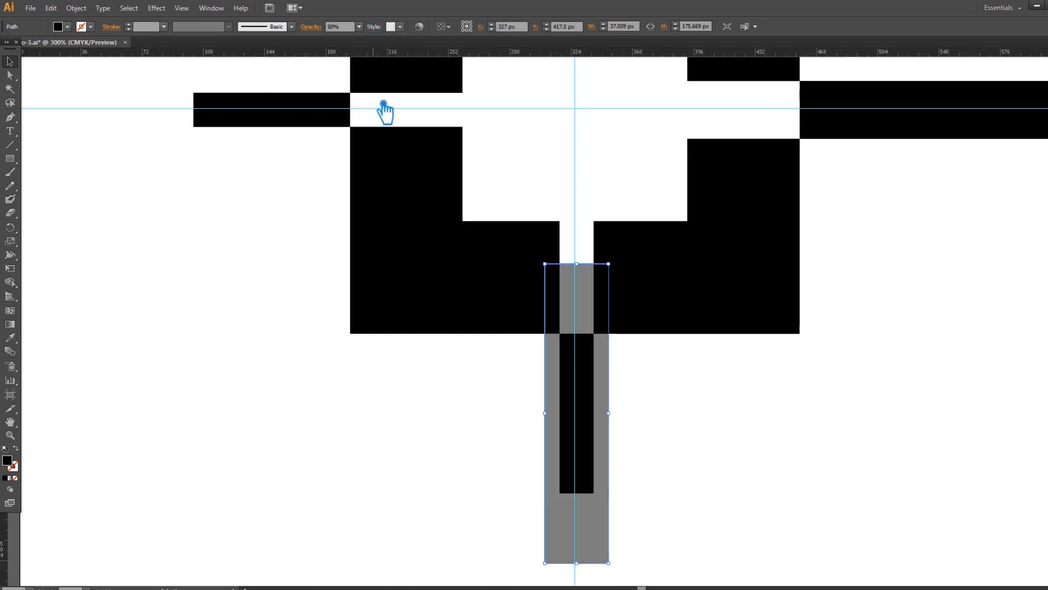
{"action": "left_click", "coordinate": [835, 449]}
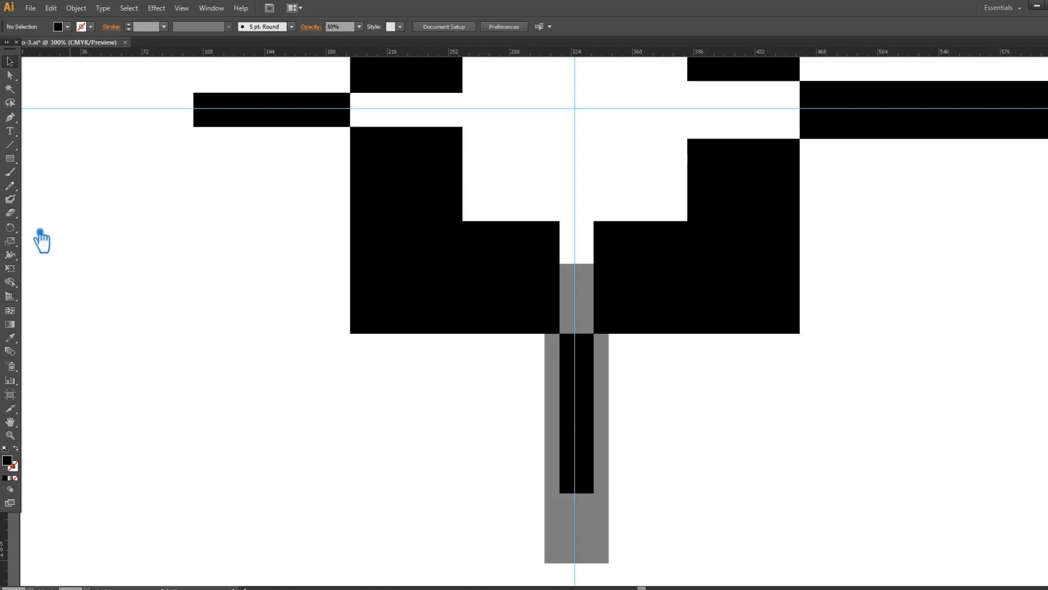
Add an anchor point to the bottom edge of both lower corner pieces where the translucent rectangle's sides cross it.
{"action": "left_click", "coordinate": [647, 268]}
{"action": "left_click", "coordinate": [10, 117]}
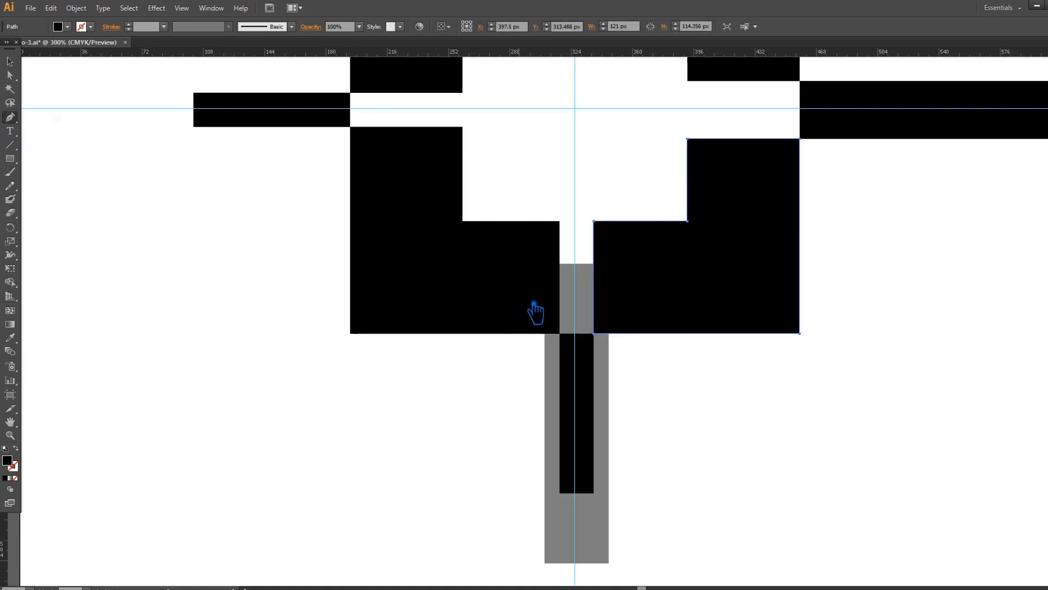
{"action": "left_click", "coordinate": [619, 339]}
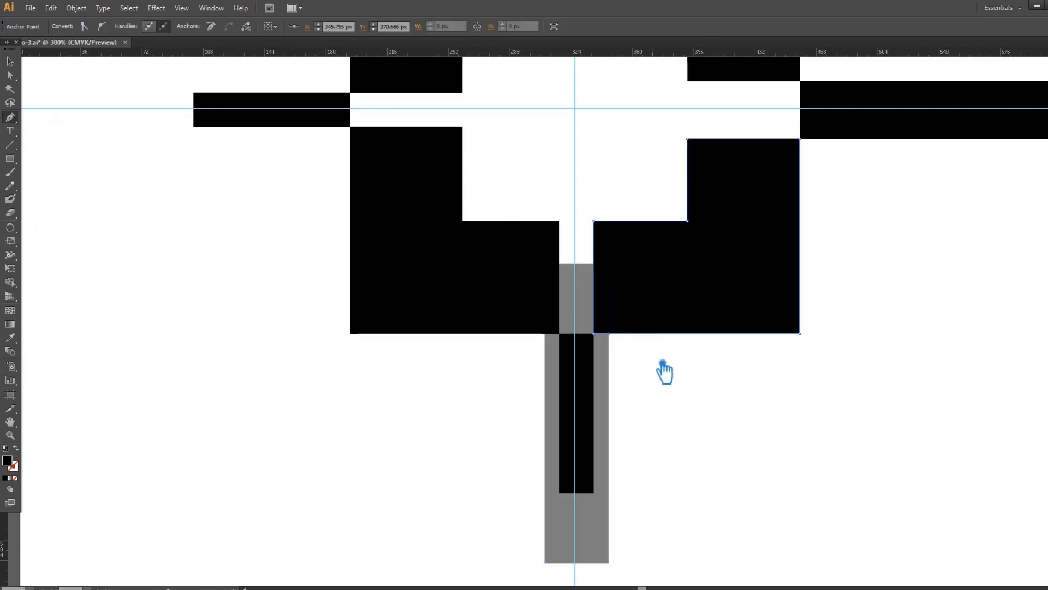
{"action": "key", "text": "v"}
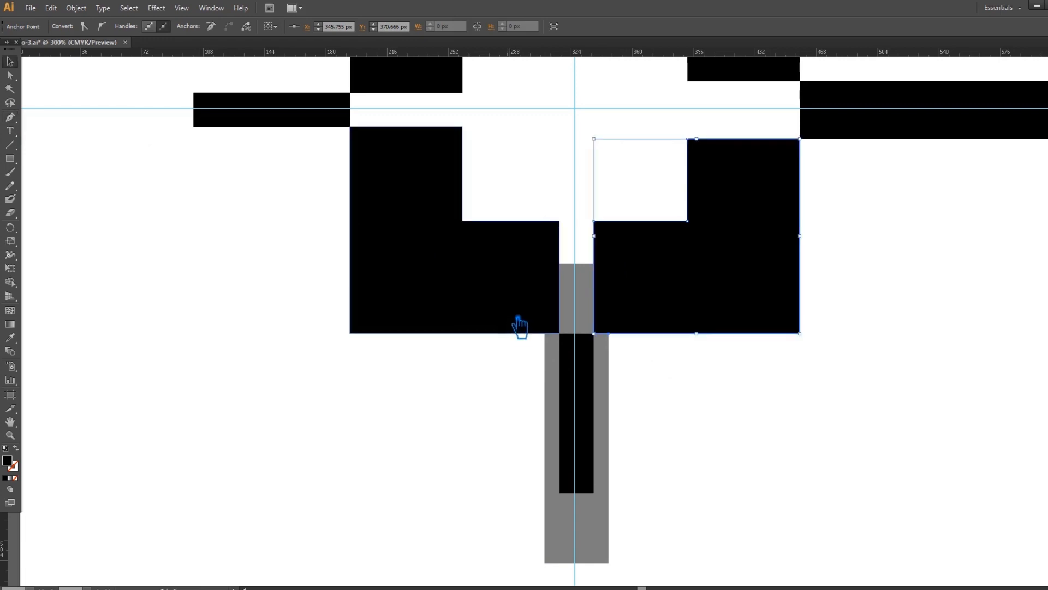
{"action": "left_click", "coordinate": [519, 321]}
{"action": "key", "text": "p"}
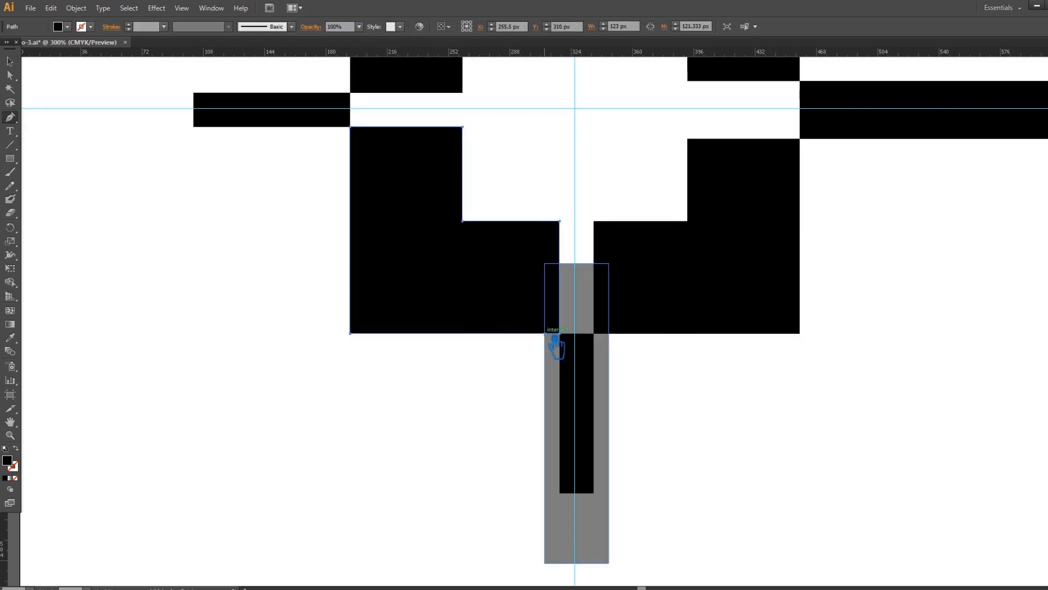
{"action": "left_click", "coordinate": [545, 333]}
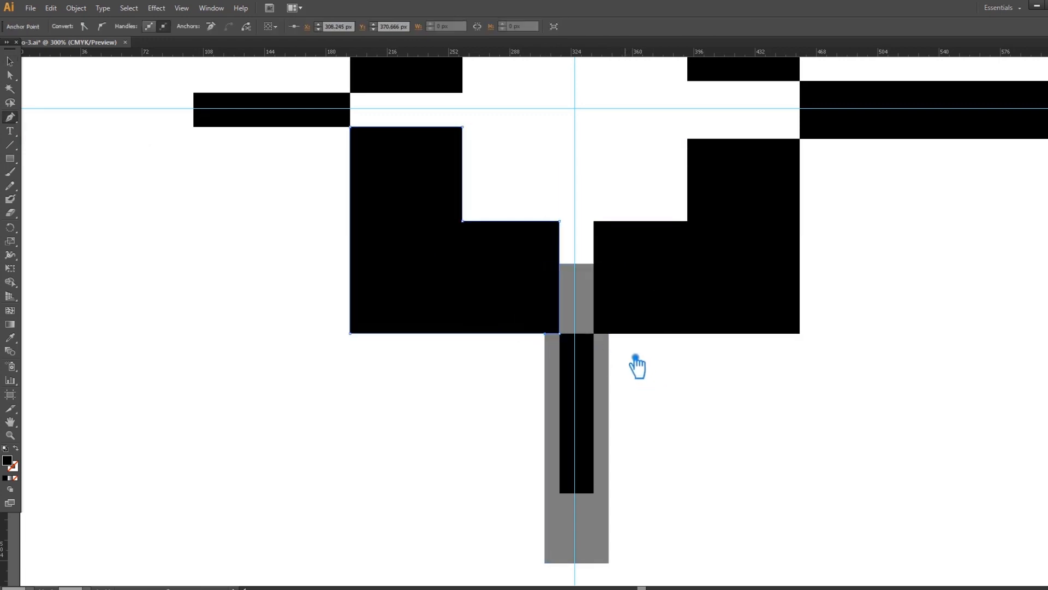
Move the bottom anchor point beside the gap on both lower corner pieces down 10 px to form slanted tips.
{"action": "left_click", "coordinate": [560, 333]}
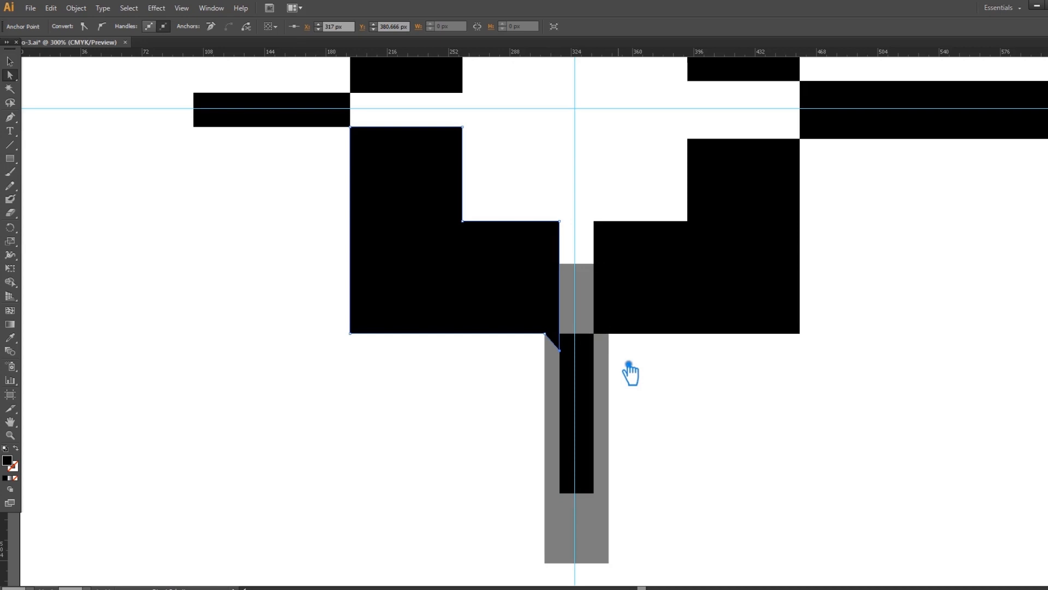
{"action": "left_click", "coordinate": [609, 333]}
{"action": "key", "text": "Down"}
{"action": "key", "text": "Down"}
{"action": "key", "text": "Up"}
{"action": "key", "text": "Up"}
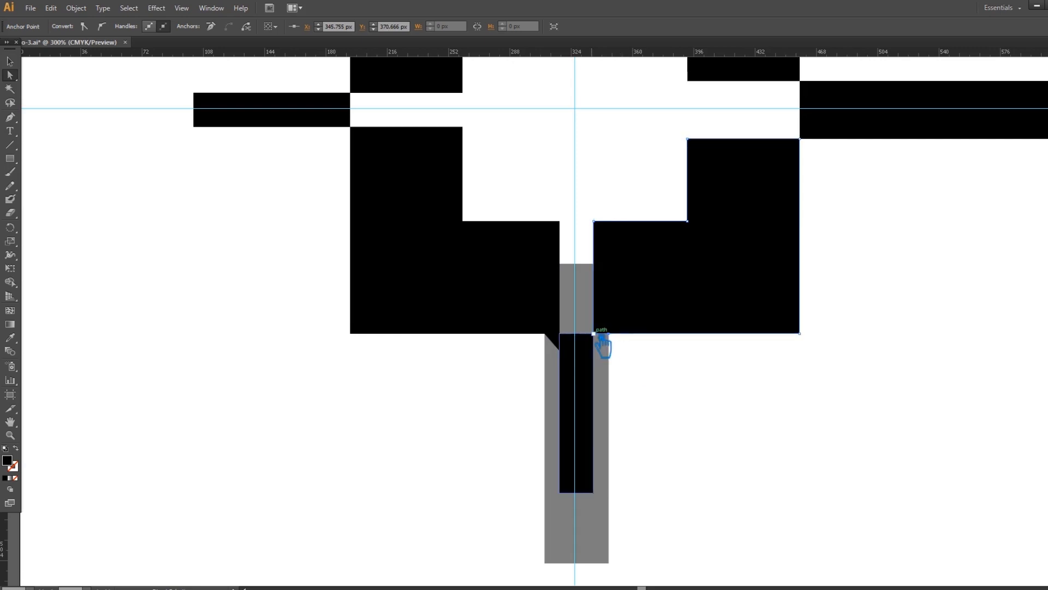
{"action": "key", "text": "Down"}
{"action": "key", "text": "Down"}
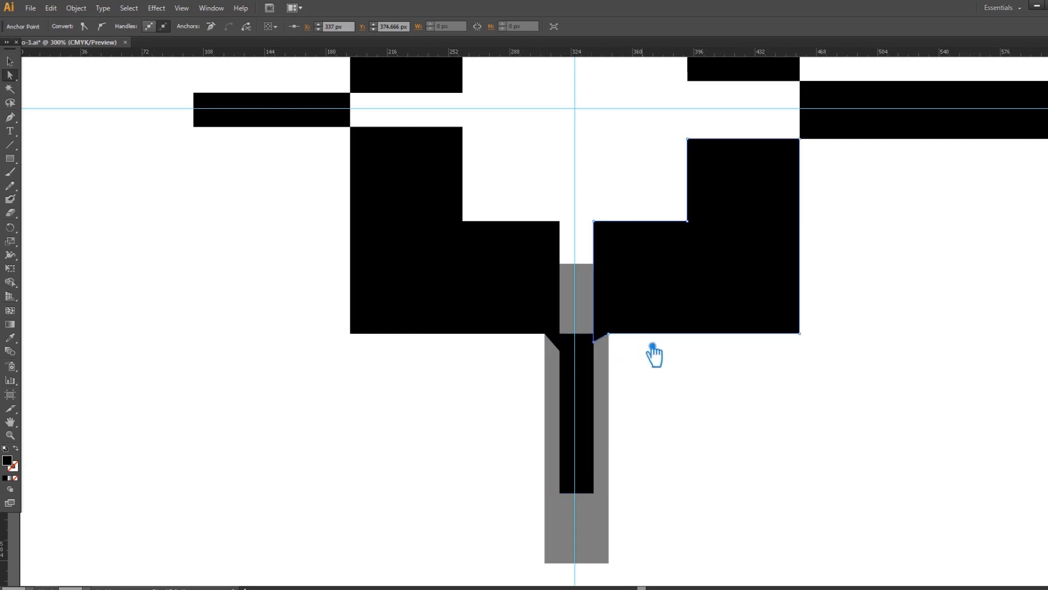
{"action": "left_click", "coordinate": [669, 385]}
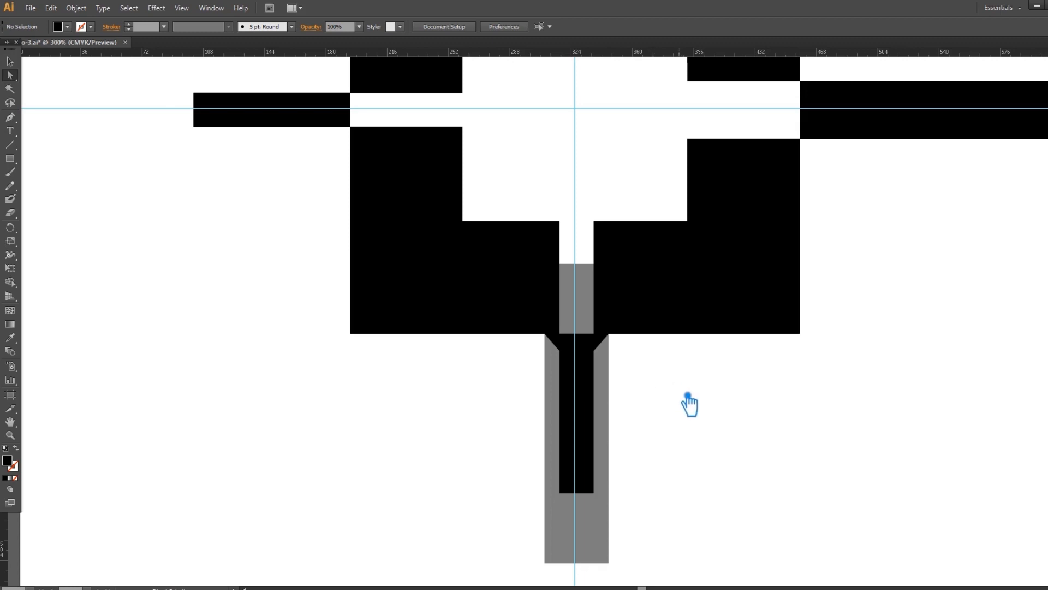
Move the translucent rectangle up and add an anchor point where its side crosses the lower-right corner piece's inner horizontal edge.
{"action": "left_click_drag", "start_coordinate": [595, 300], "coordinate": [595, 242]}
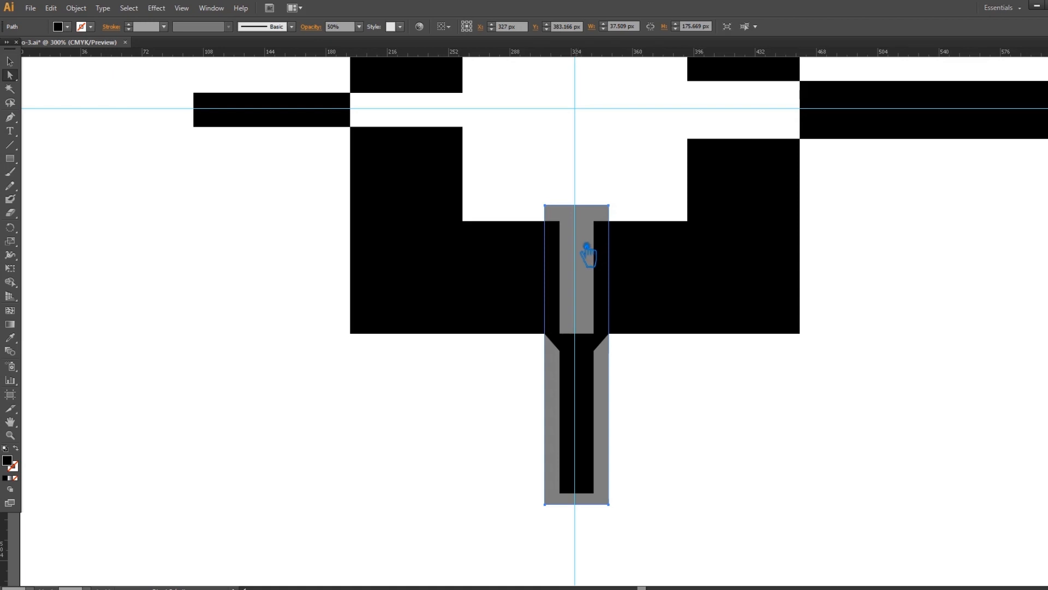
{"action": "left_click", "coordinate": [664, 282]}
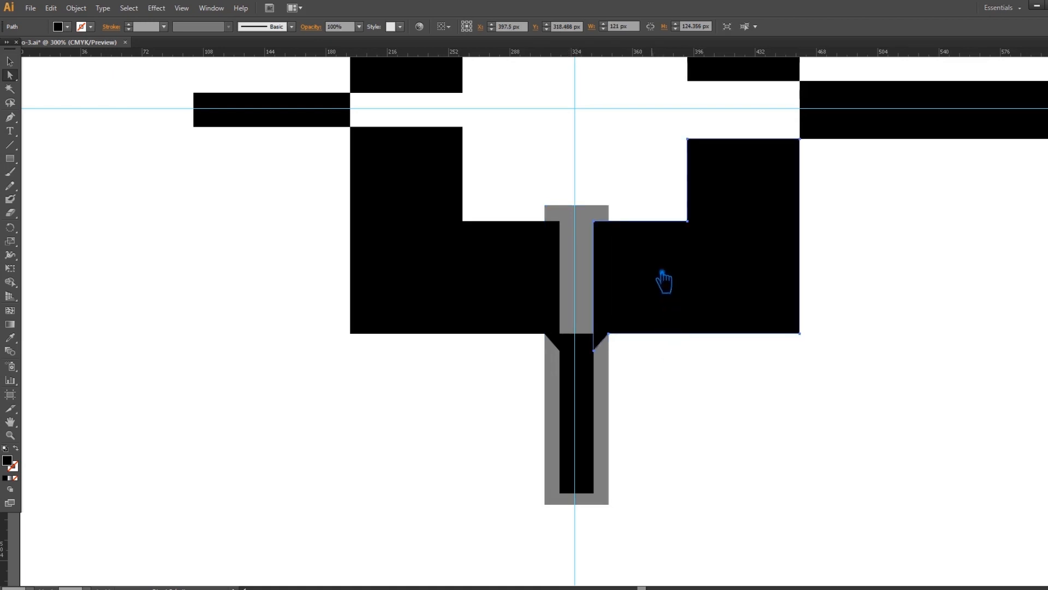
{"action": "key", "text": "p"}
{"action": "left_click", "coordinate": [619, 230]}
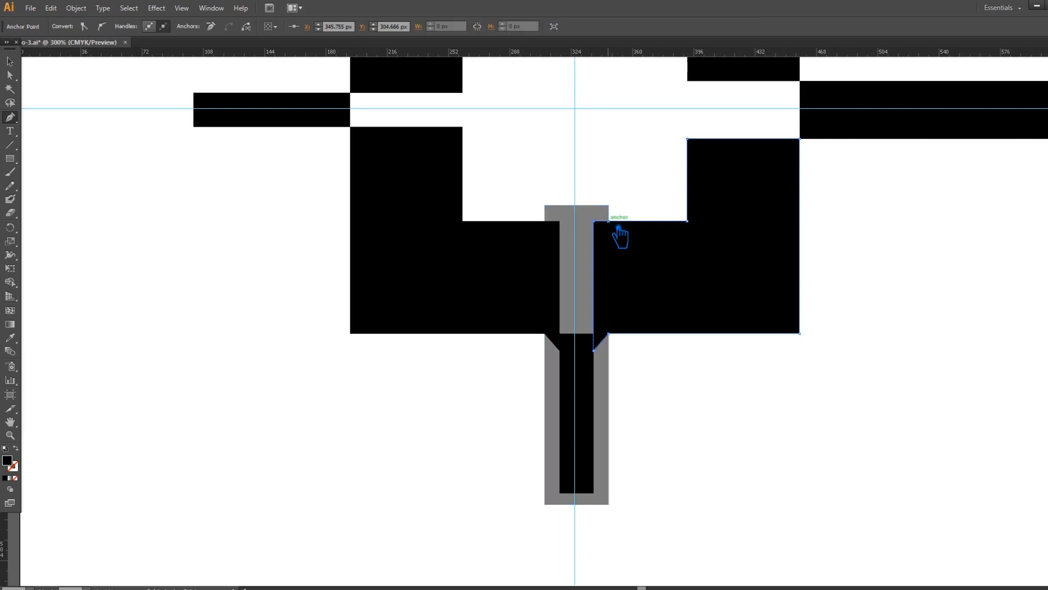
{"action": "left_click", "coordinate": [557, 243]}
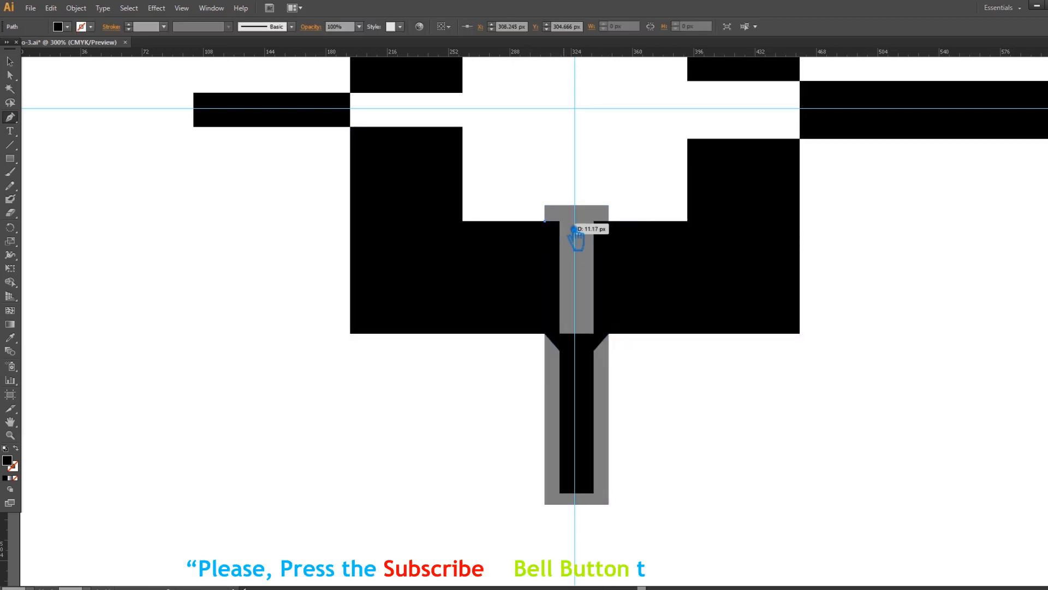
{"action": "key", "text": "ctrl+z"}
{"action": "key", "text": "ctrl+z"}
Add an anchor point to the lower-left corner piece's inner horizontal edge where the translucent rectangle's side crosses it.
{"action": "key", "text": "a"}
{"action": "left_click", "coordinate": [552, 235]}
{"action": "left_click", "coordinate": [557, 224]}
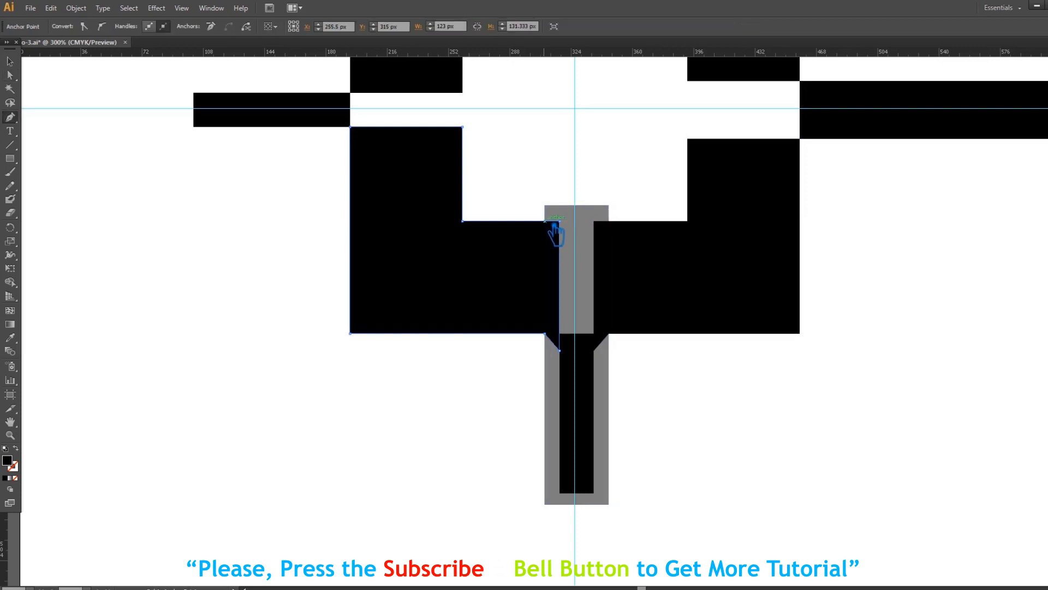
Move the upper anchor point beside the gap on both lower corner pieces up about 14 px to form slanted tips.
{"action": "key", "text": "a"}
{"action": "left_click", "coordinate": [560, 221]}
{"action": "left_click", "coordinate": [606, 225], "text": "shift"}
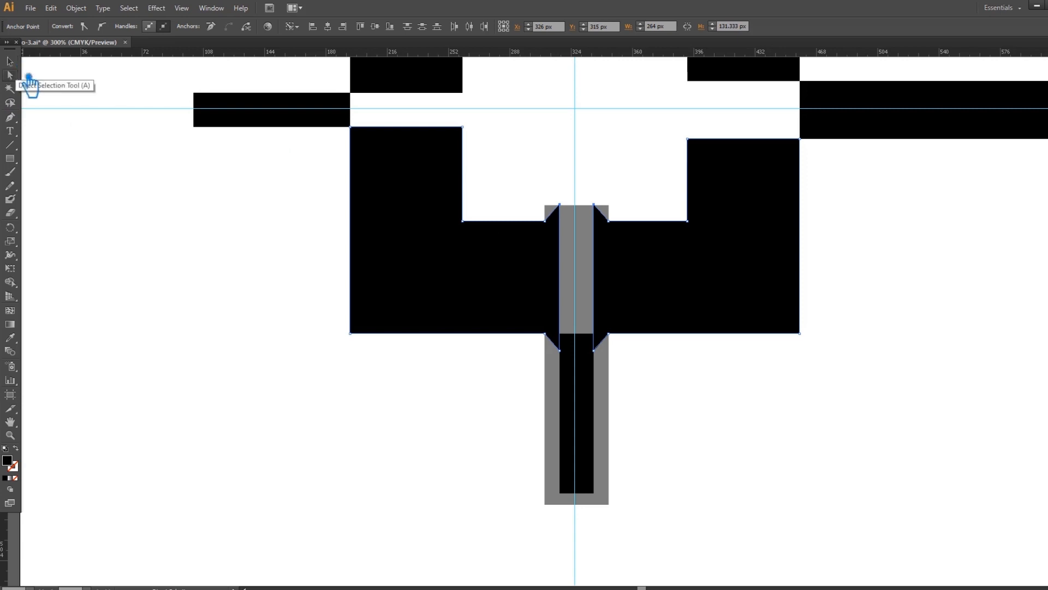
{"action": "key", "text": "Up"}
{"action": "key", "text": "Up"}
{"action": "key", "text": "Up"}
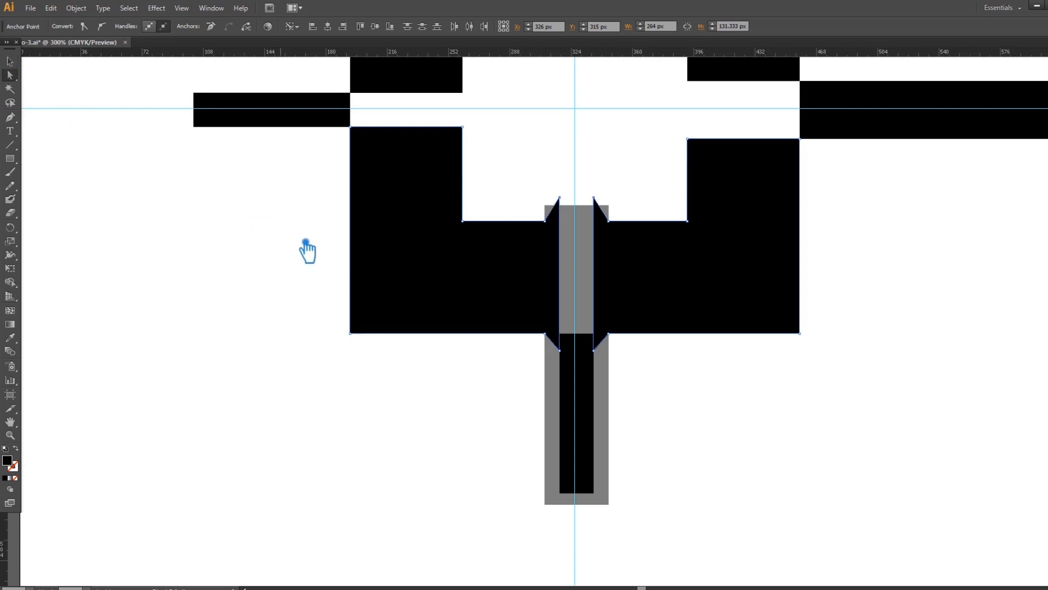
Delete the solid black bar below the frame and select the bottom tip anchor points of both lower corner pieces.
{"action": "left_click", "coordinate": [603, 358]}
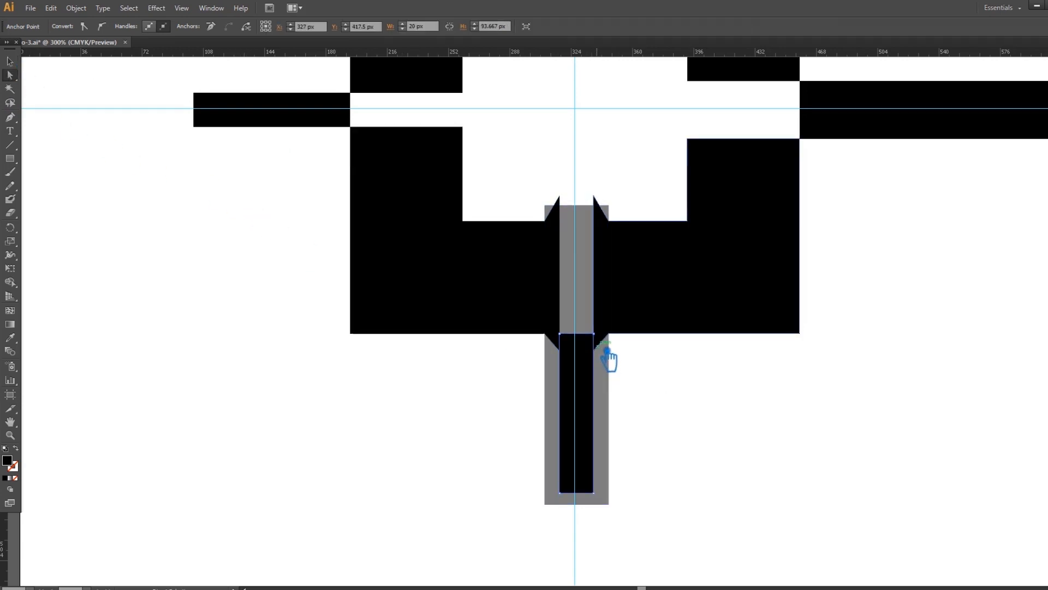
{"action": "left_click", "coordinate": [560, 350]}
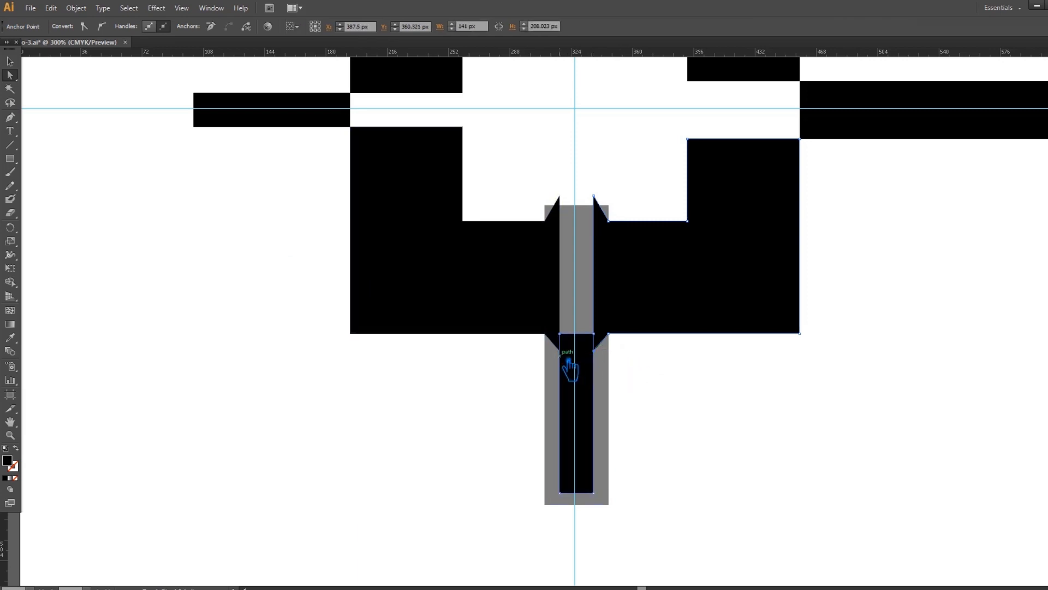
{"action": "left_click", "coordinate": [593, 394]}
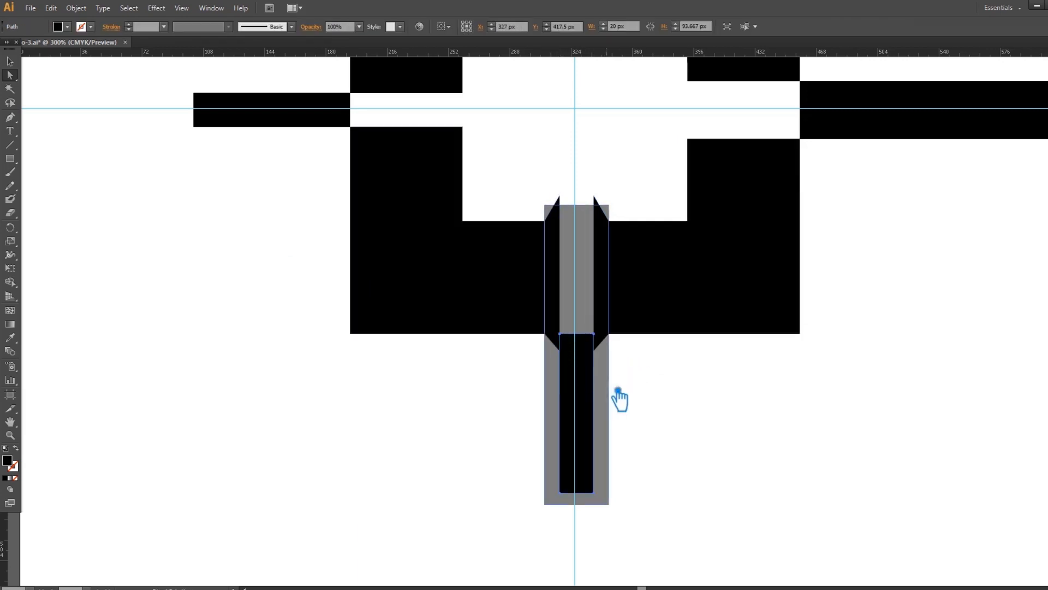
{"action": "key", "text": "Delete"}
{"action": "left_click", "coordinate": [560, 350]}
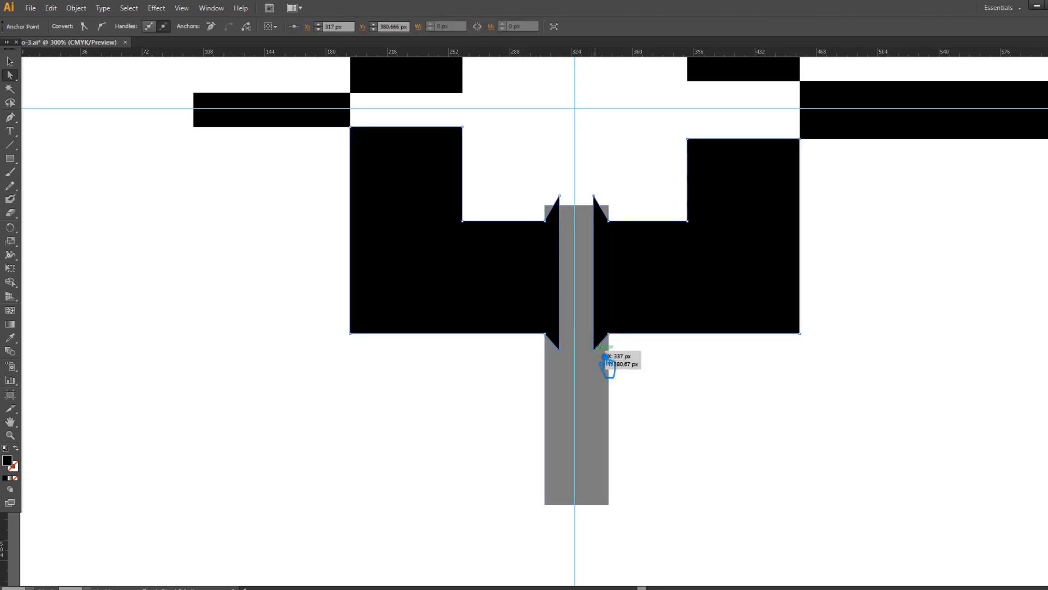
{"action": "left_click", "coordinate": [594, 351], "text": "shift"}
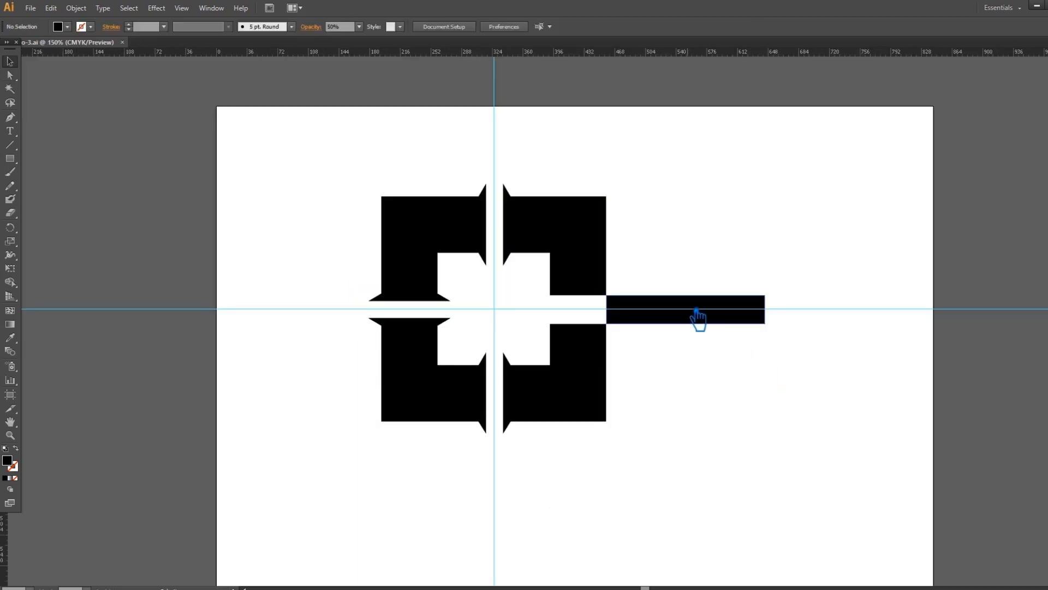
Enlarge the bar right of the frame from its centre to about 449 × 82 px and set its opacity to 50%.
{"action": "left_click_drag", "start_coordinate": [767, 309], "coordinate": [838, 290]}
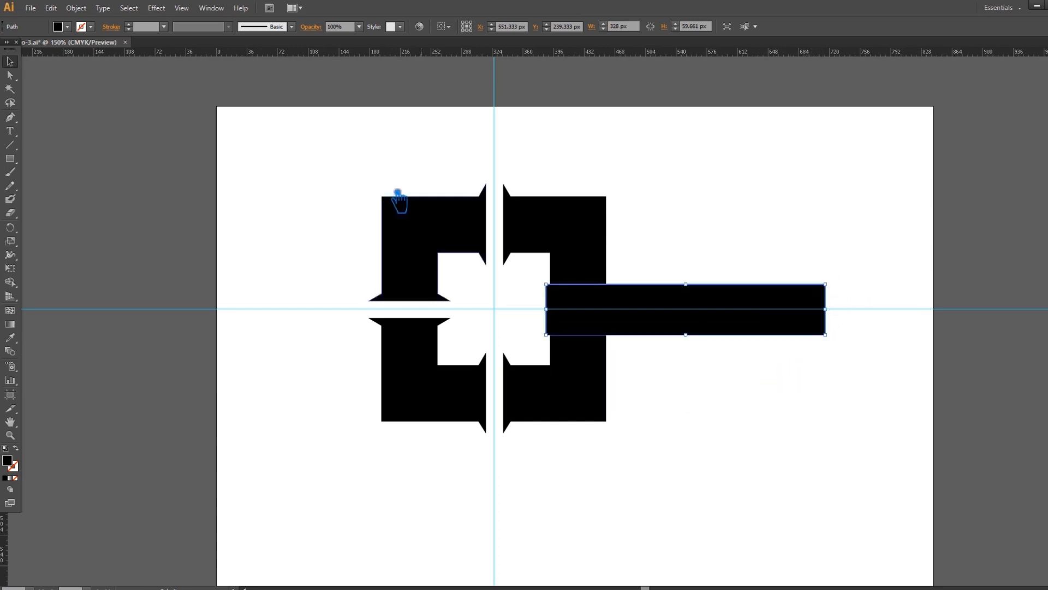
{"action": "left_click", "coordinate": [358, 26]}
{"action": "left_click", "coordinate": [385, 102]}
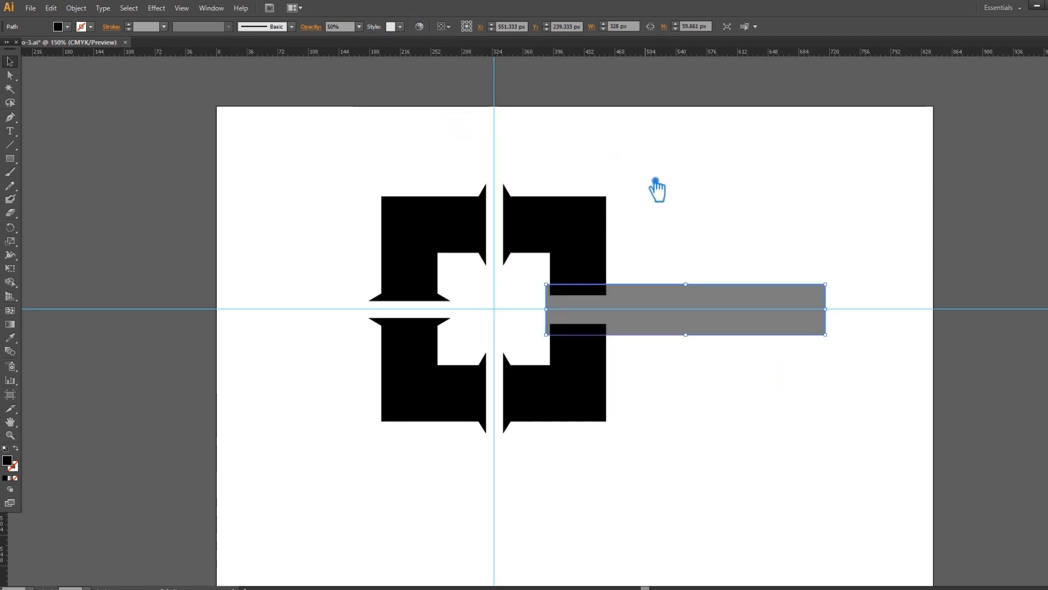
{"action": "key", "text": "m"}
{"action": "left_click_drag", "start_coordinate": [685, 310], "coordinate": [889, 353]}
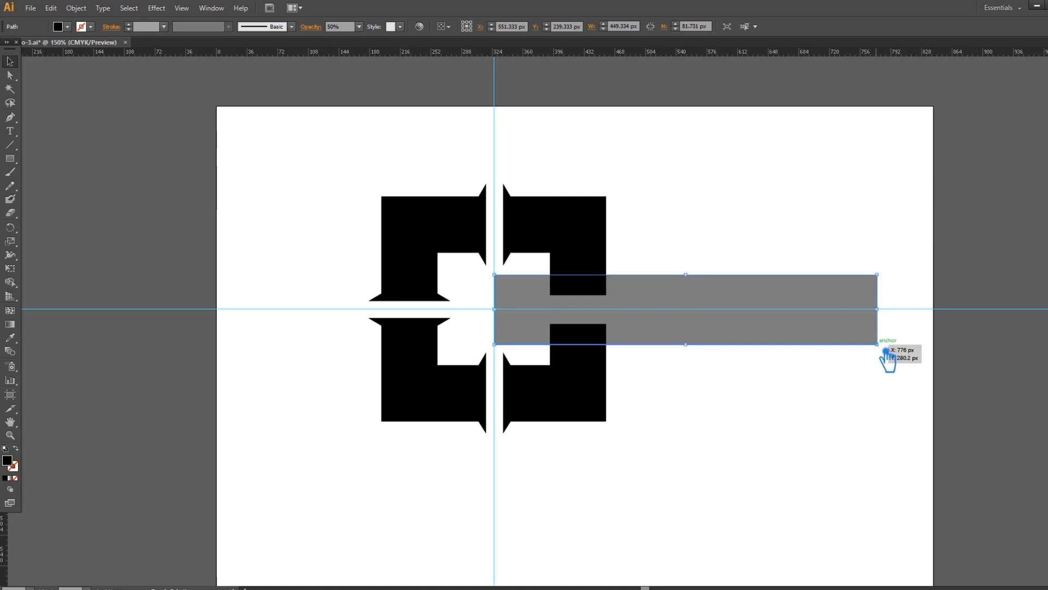
{"action": "left_click", "coordinate": [868, 399]}
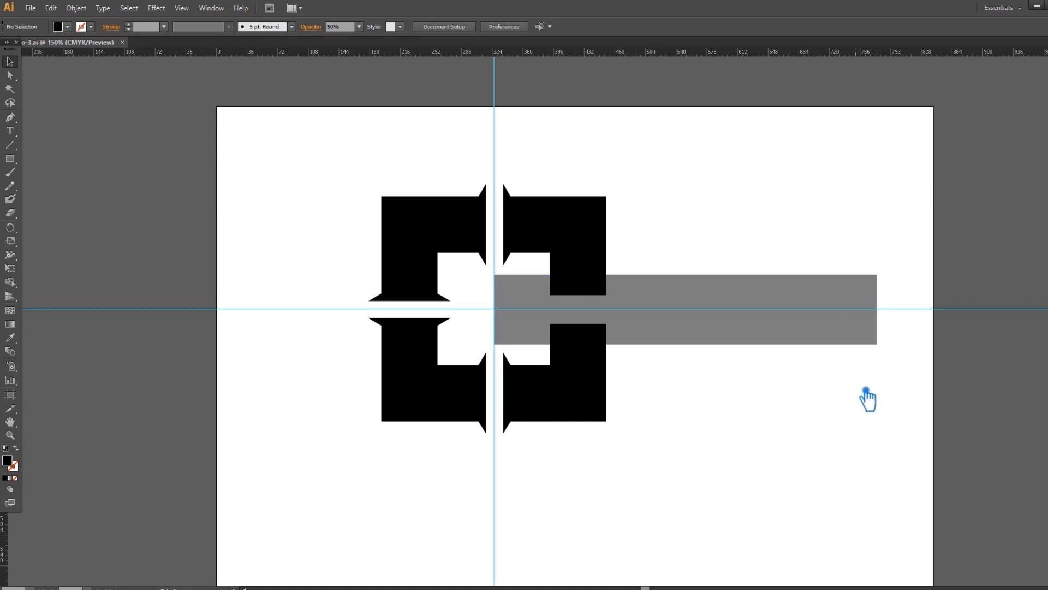
Add anchor points to both vertical sides of the two right corner pieces where the translucent rectangle's edges cross them.
{"action": "left_click", "coordinate": [602, 398]}
{"action": "key", "text": "p"}
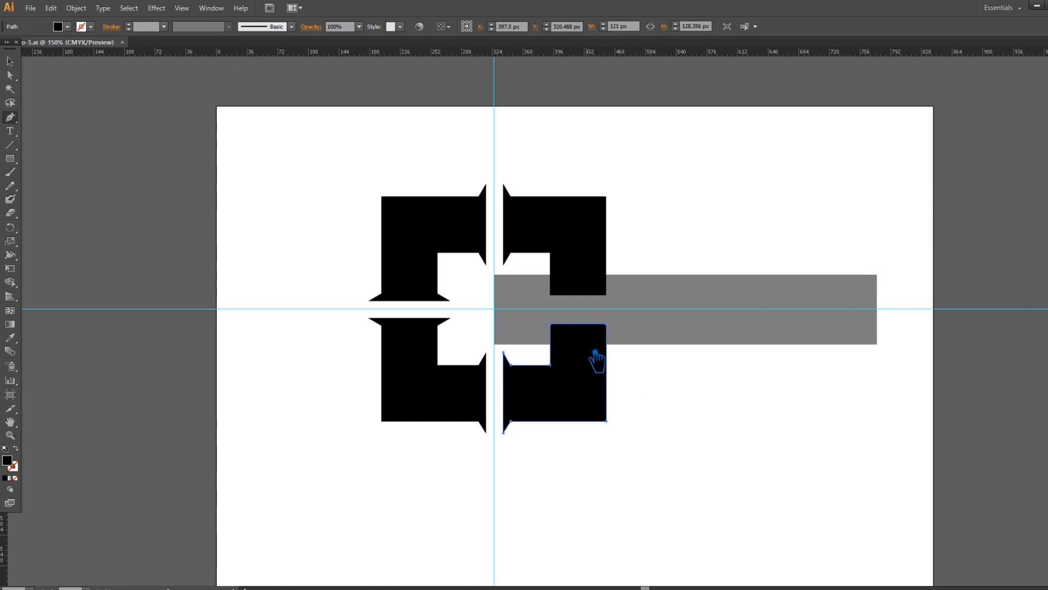
{"action": "left_click", "coordinate": [550, 344]}
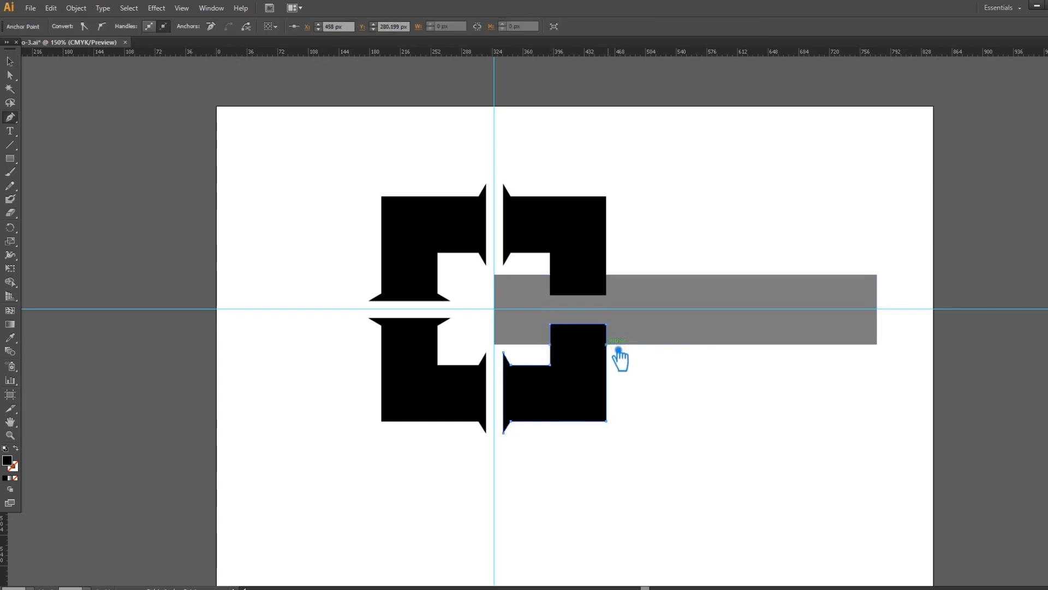
{"action": "left_click", "coordinate": [584, 253], "text": "ctrl"}
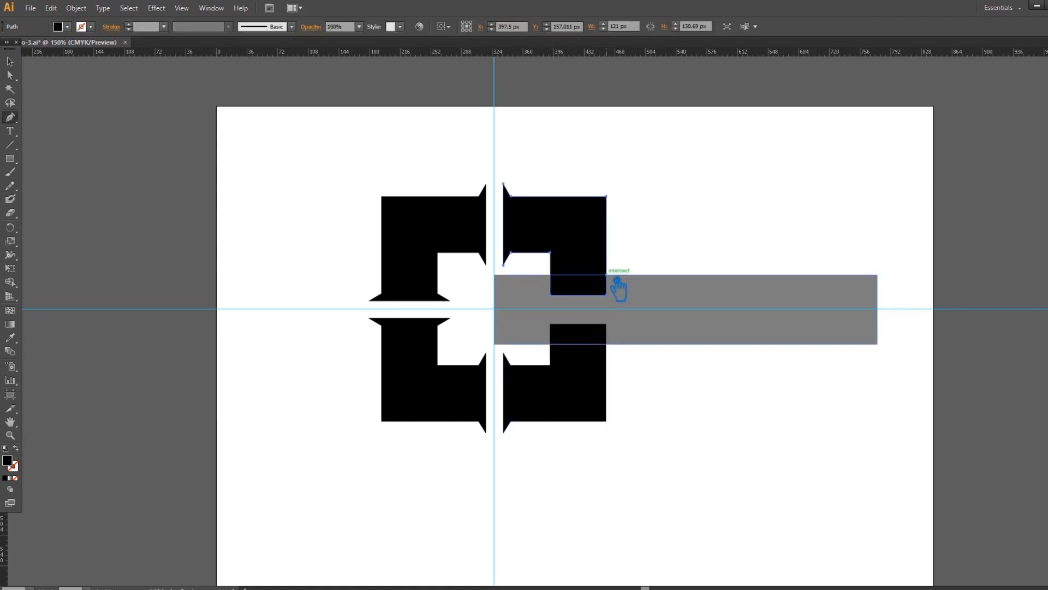
{"action": "left_click", "coordinate": [550, 275]}
Move the outer end anchor points beside the horizontal gap on both right corner pieces about 11 px to the right.
{"action": "left_click", "coordinate": [10, 75]}
{"action": "left_click", "coordinate": [606, 295]}
{"action": "left_click", "coordinate": [603, 328], "text": "shift"}
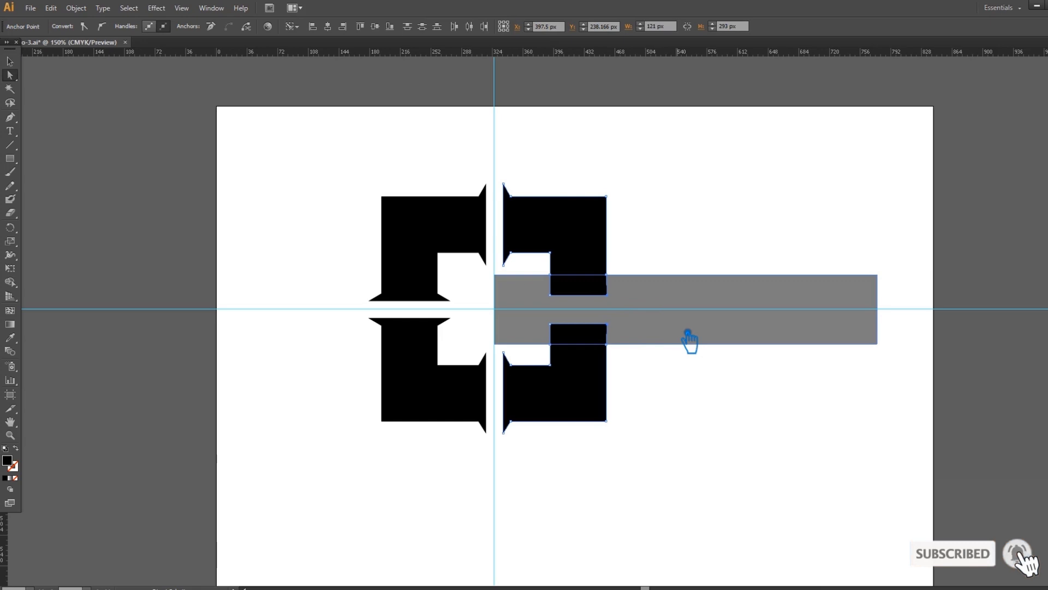
{"action": "key", "text": "Right"}
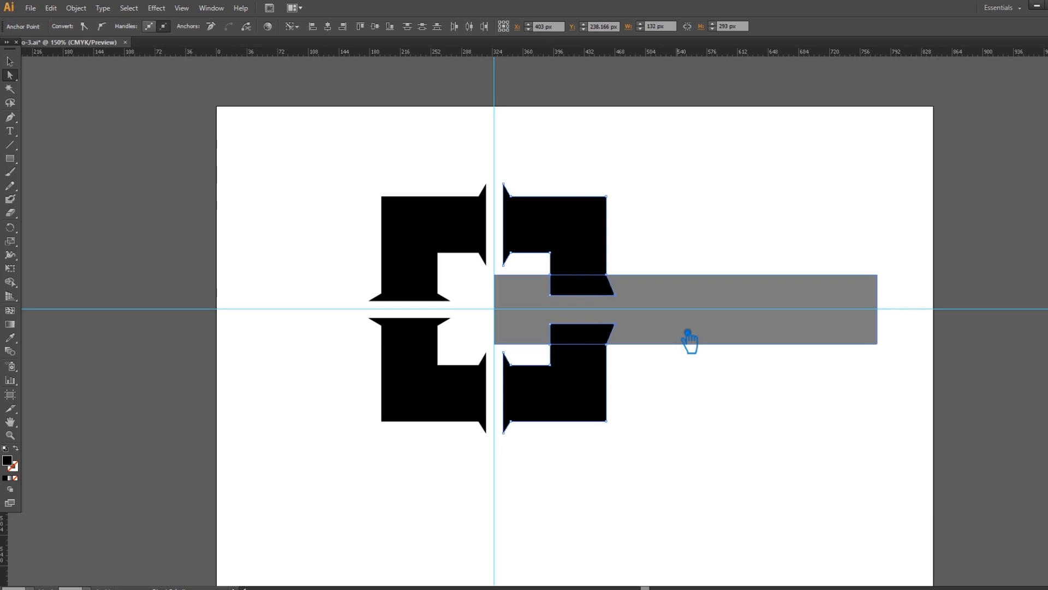
Move the inner end anchor points beside the horizontal gap on both right pieces about 10 px left and delete the translucent rectangle.
{"action": "left_click", "coordinate": [551, 324]}
{"action": "left_click", "coordinate": [550, 295], "text": "shift"}
{"action": "key", "text": "Left"}
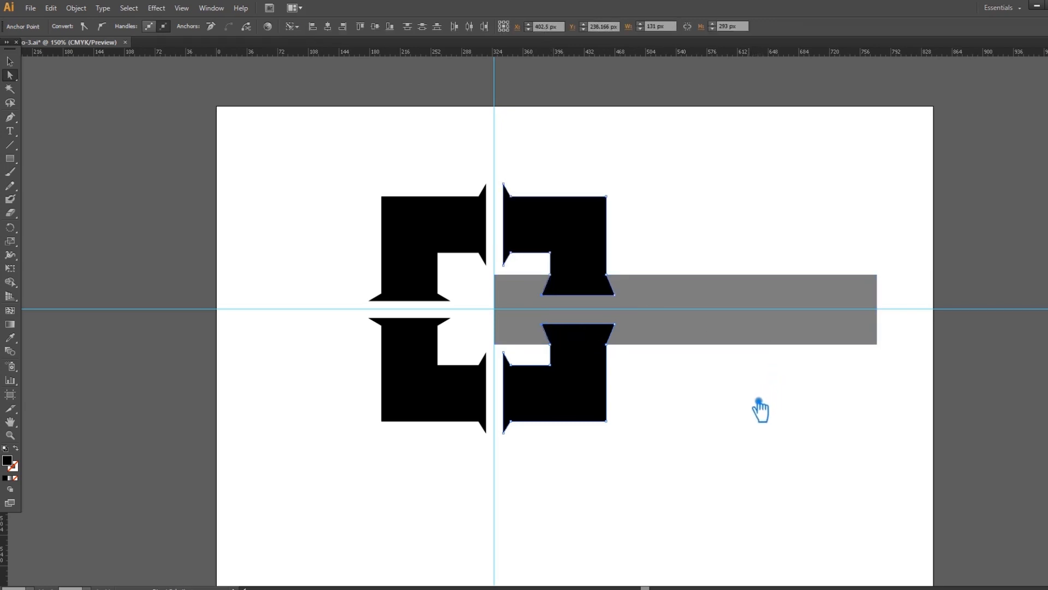
{"action": "left_click", "coordinate": [748, 428]}
{"action": "key", "text": "ctrl+z"}
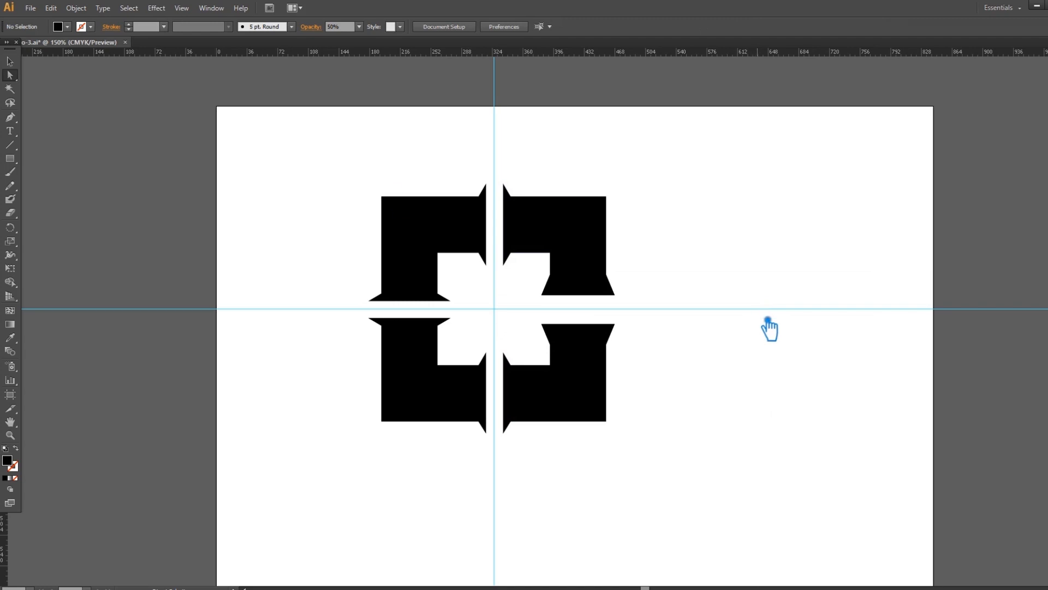
Apply a linear white-to-black gradient to the upper-right corner piece and shift its midpoint toward the white stop.
{"action": "left_click", "coordinate": [576, 270]}
{"action": "left_click", "coordinate": [10, 324]}
{"action": "left_click", "coordinate": [579, 267]}
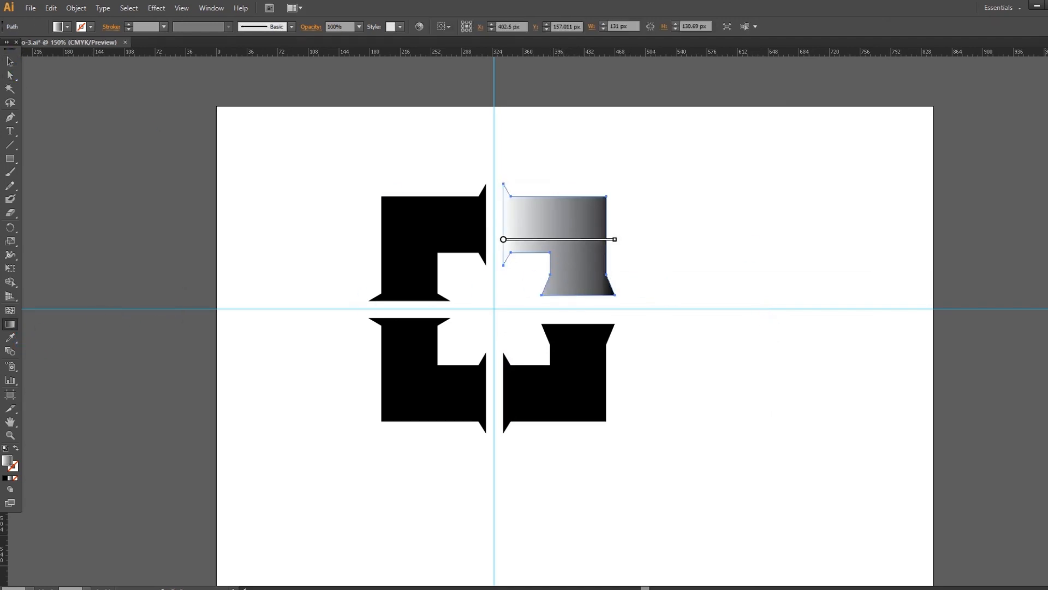
{"action": "left_click", "coordinate": [1047, 159]}
{"action": "left_click_drag", "start_coordinate": [992, 216], "coordinate": [959, 217]}
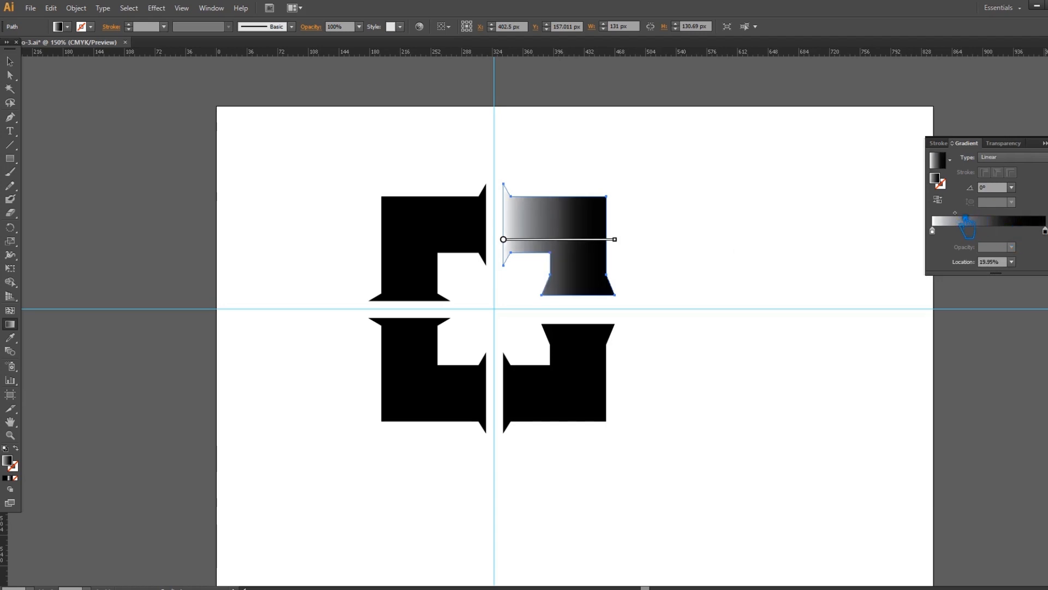
{"action": "left_click_drag", "start_coordinate": [966, 218], "coordinate": [976, 218]}
Set the gradient's black stop to dark teal #0A3D44.
{"action": "left_click", "coordinate": [1045, 231]}
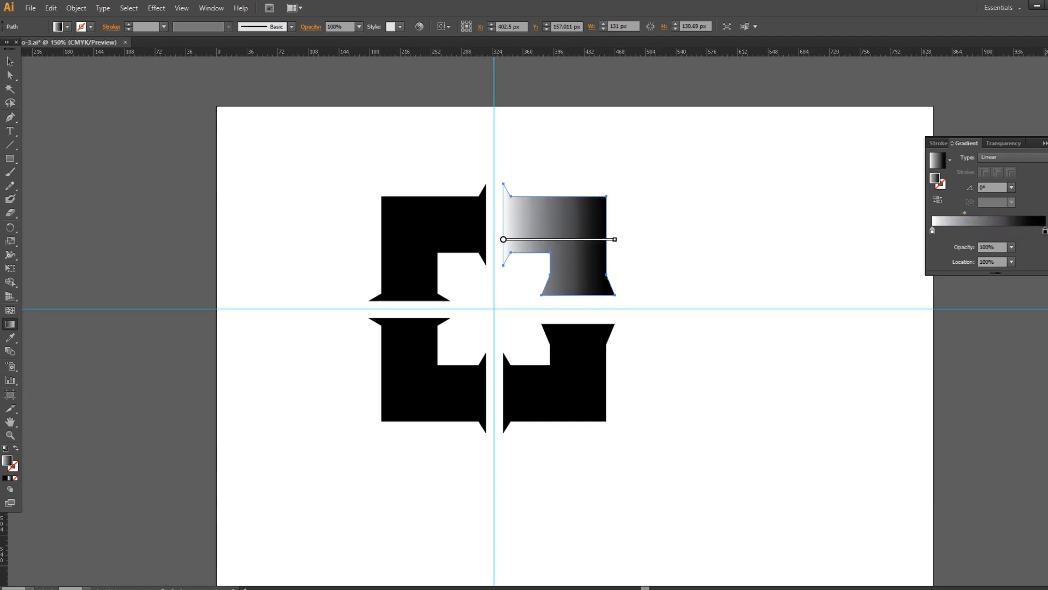
{"action": "double_click", "coordinate": [944, 183]}
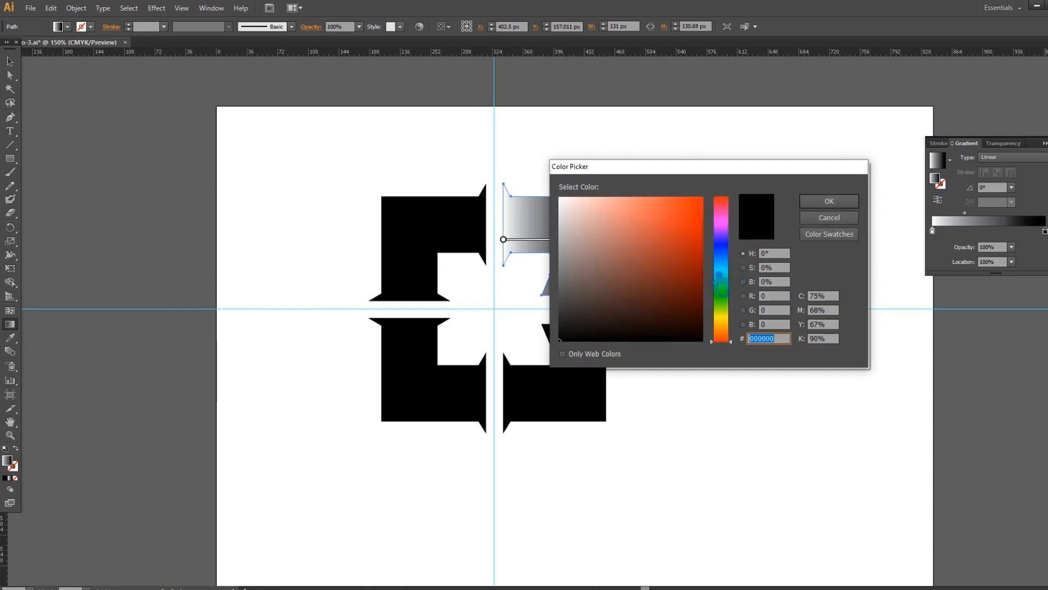
{"action": "type", "text": "0A4B54"}
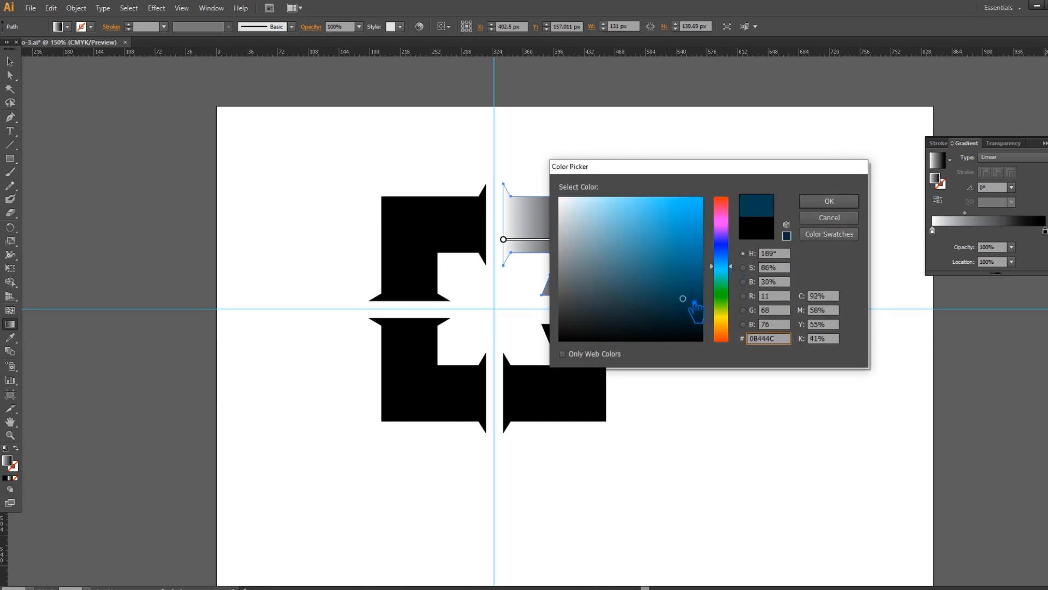
{"action": "type", "text": "0A3D44"}
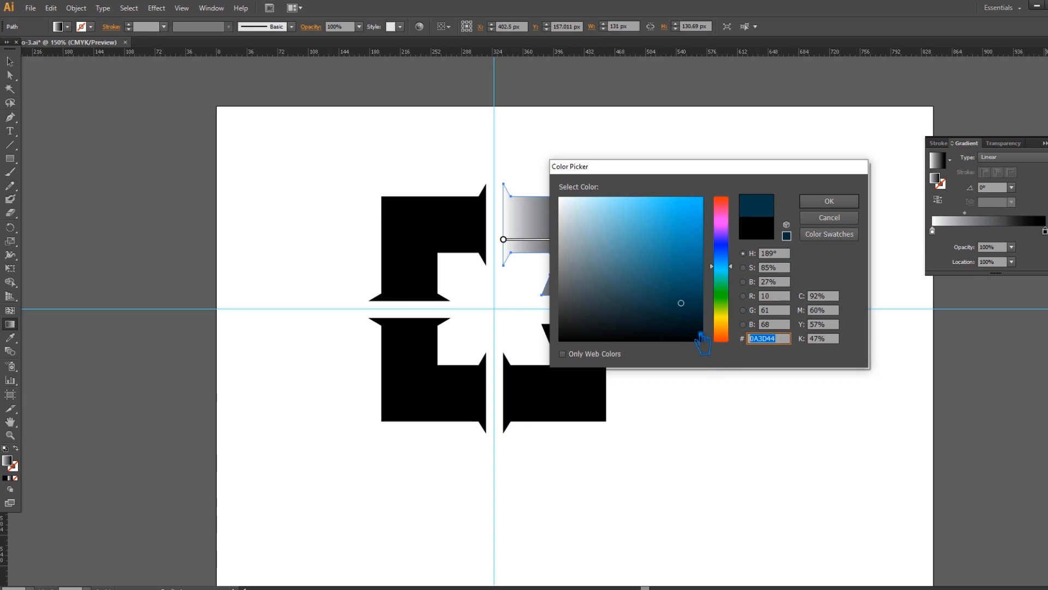
{"action": "left_click", "coordinate": [829, 201]}
Set the gradient's white stop to pale blue #BDFAFF and shift the midpoint toward the dark stop.
{"action": "left_click", "coordinate": [932, 231]}
{"action": "double_click", "coordinate": [936, 180]}
{"action": "left_click", "coordinate": [726, 268]}
{"action": "left_click", "coordinate": [597, 198]}
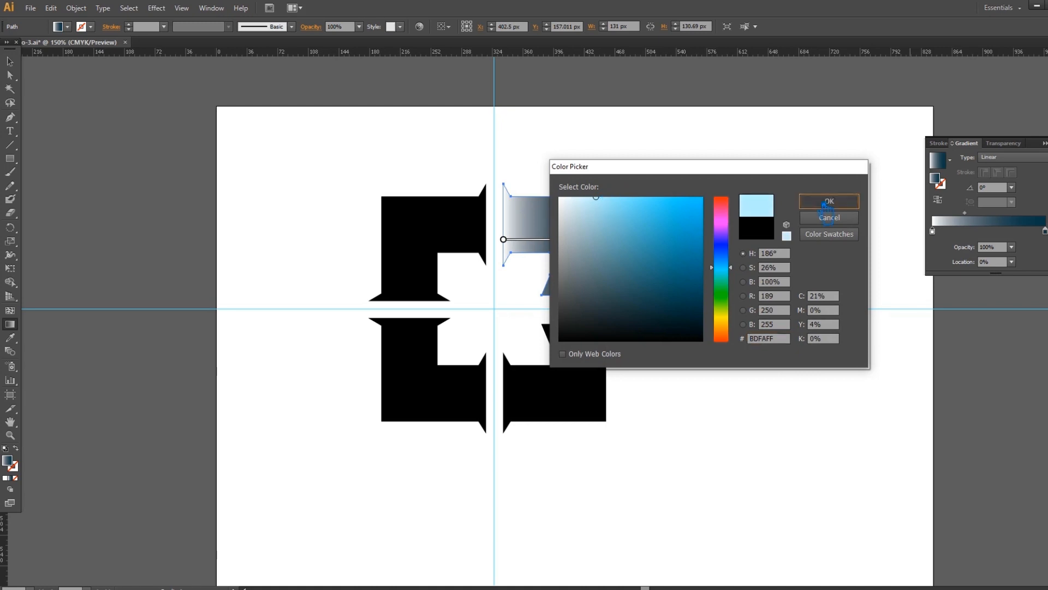
{"action": "left_click", "coordinate": [828, 202]}
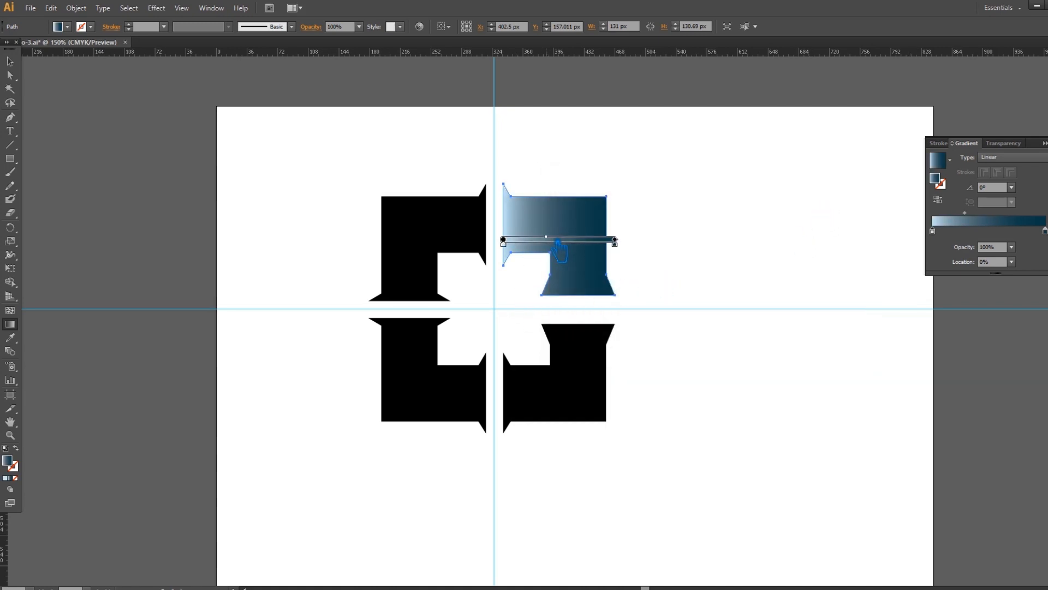
{"action": "left_click_drag", "start_coordinate": [558, 242], "coordinate": [608, 240]}
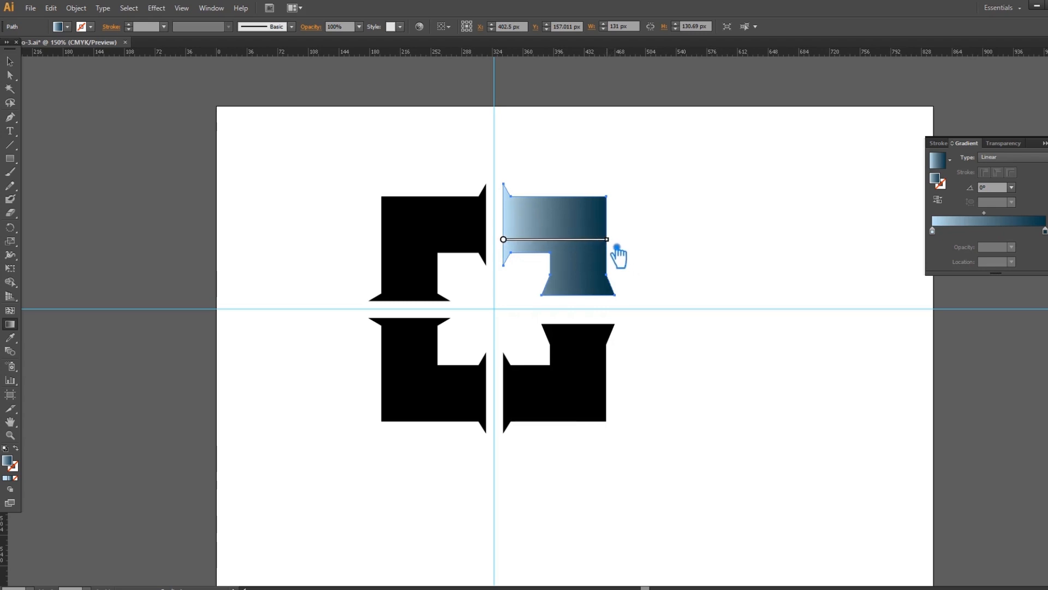
Set the light gradient stop to #55F3FF and shift the midpoint toward the dark stop, ending the gradient at the piece's outer edge.
{"action": "left_click", "coordinate": [934, 231]}
{"action": "double_click", "coordinate": [936, 178]}
{"action": "left_click", "coordinate": [721, 268]}
{"action": "mouse_move", "coordinate": [681, 241]}
{"action": "left_mouse_down"}
{"action": "mouse_move", "coordinate": [679, 206]}
{"action": "mouse_move", "coordinate": [655, 199]}
{"action": "mouse_move", "coordinate": [662, 188]}
{"action": "left_mouse_up"}
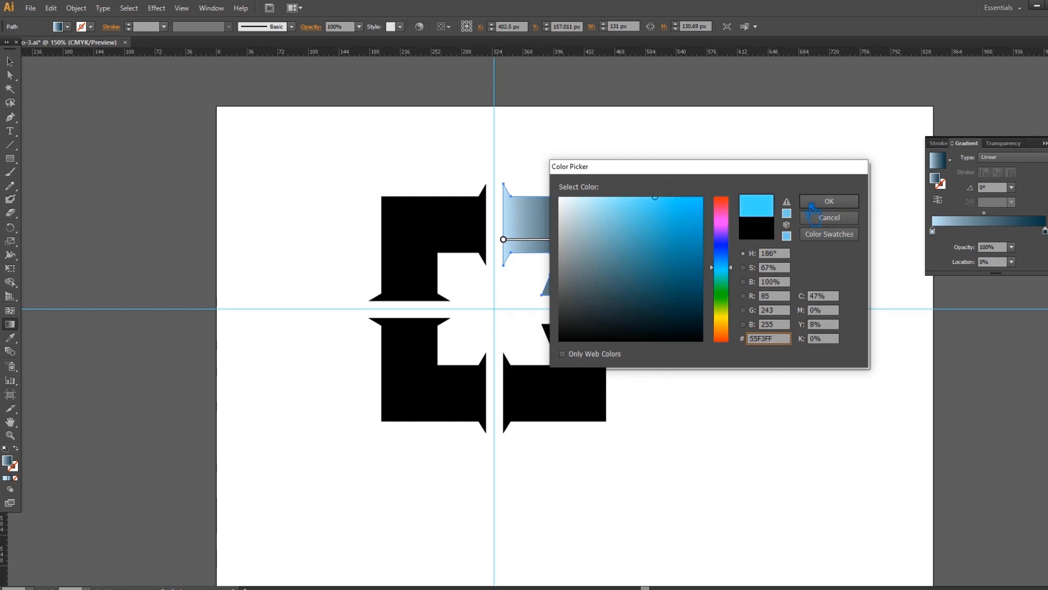
{"action": "left_click", "coordinate": [801, 203]}
{"action": "left_click", "coordinate": [572, 240]}
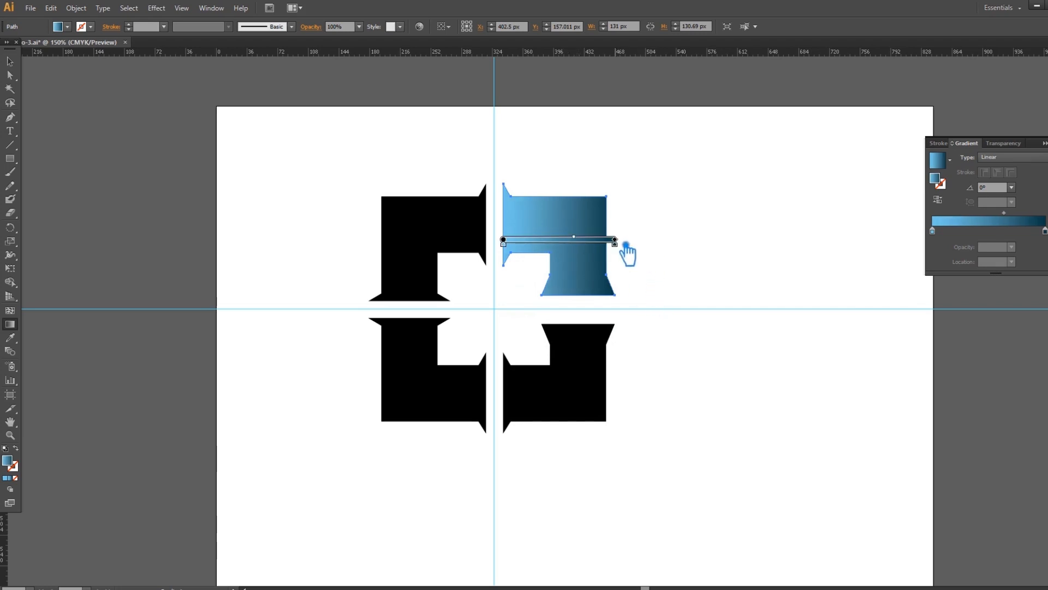
{"action": "left_click_drag", "start_coordinate": [622, 245], "coordinate": [619, 245]}
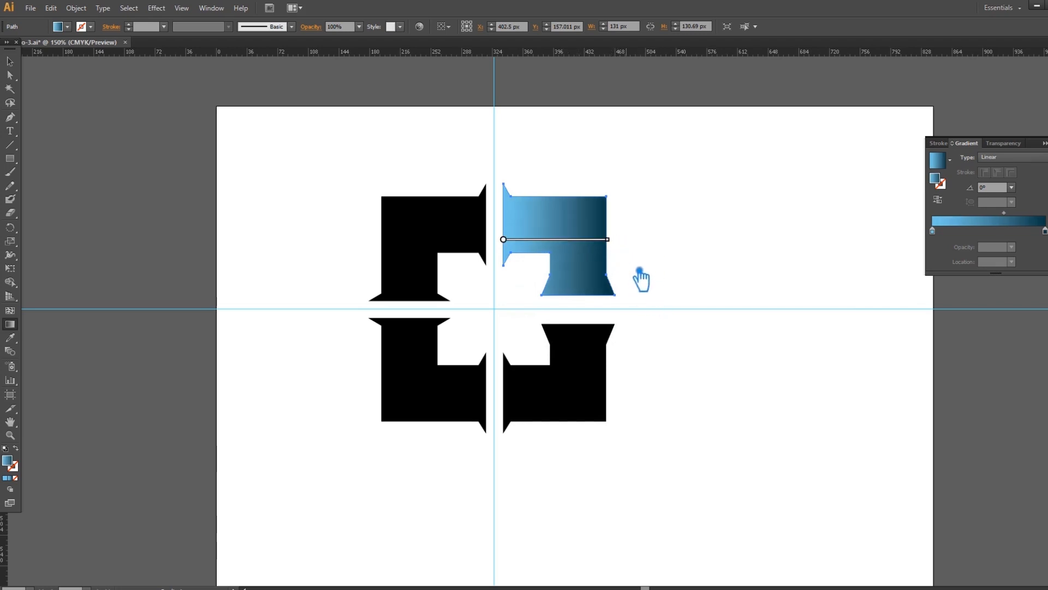
Turn the upper-right piece's blue gradient vertical at 90°, reverse it so its base is dark, and shift its midpoint toward the light stop.
{"action": "left_click_drag", "start_coordinate": [575, 295], "coordinate": [582, 204]}
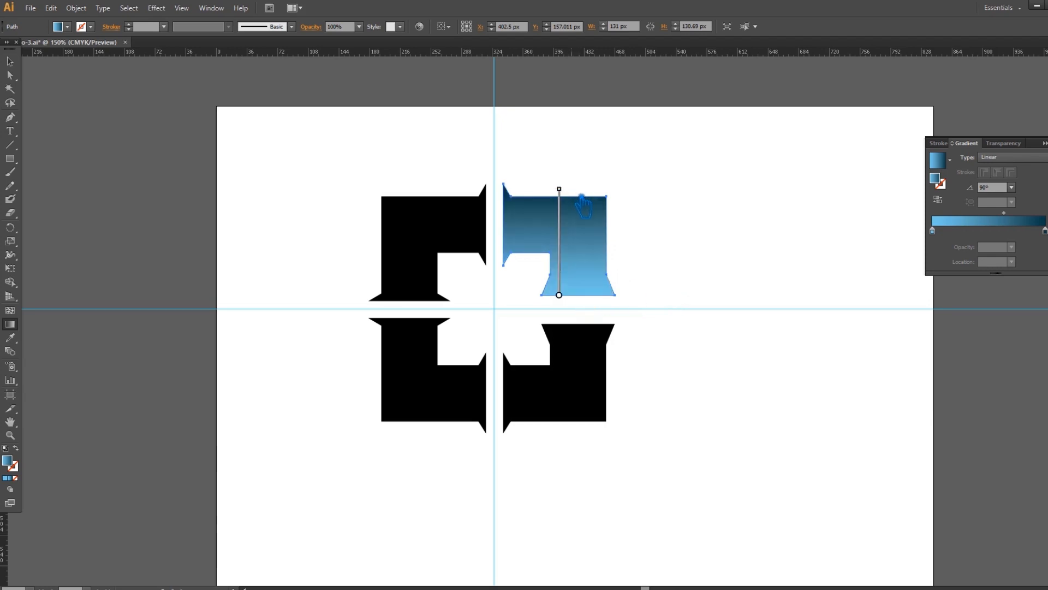
{"action": "left_click", "coordinate": [939, 200]}
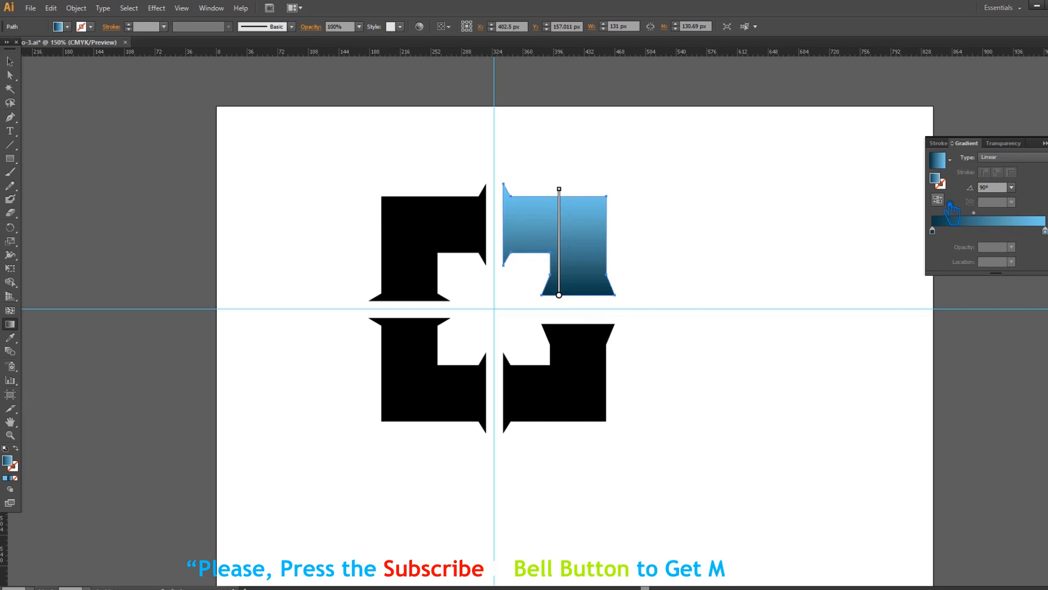
{"action": "mouse_move", "coordinate": [564, 210]}
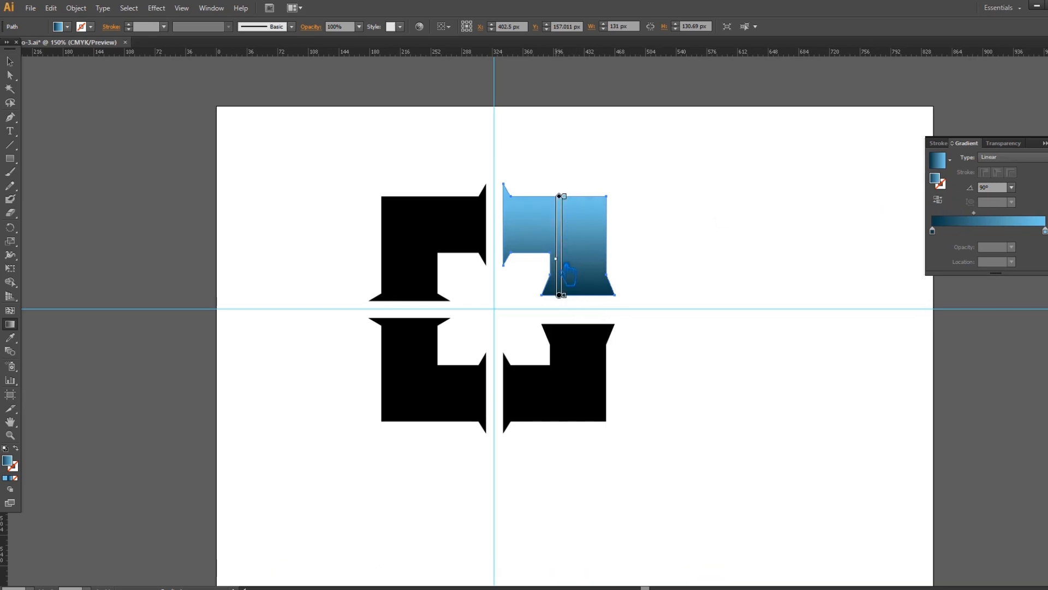
{"action": "left_click_drag", "start_coordinate": [556, 258], "coordinate": [556, 236]}
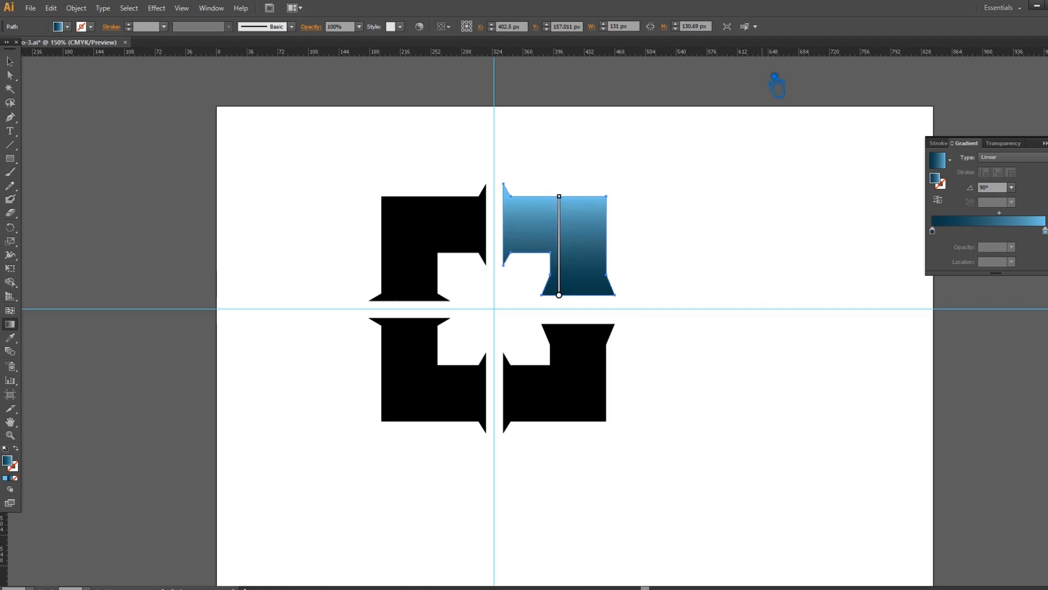
{"action": "left_click", "coordinate": [10, 61]}
{"action": "left_click", "coordinate": [772, 283]}
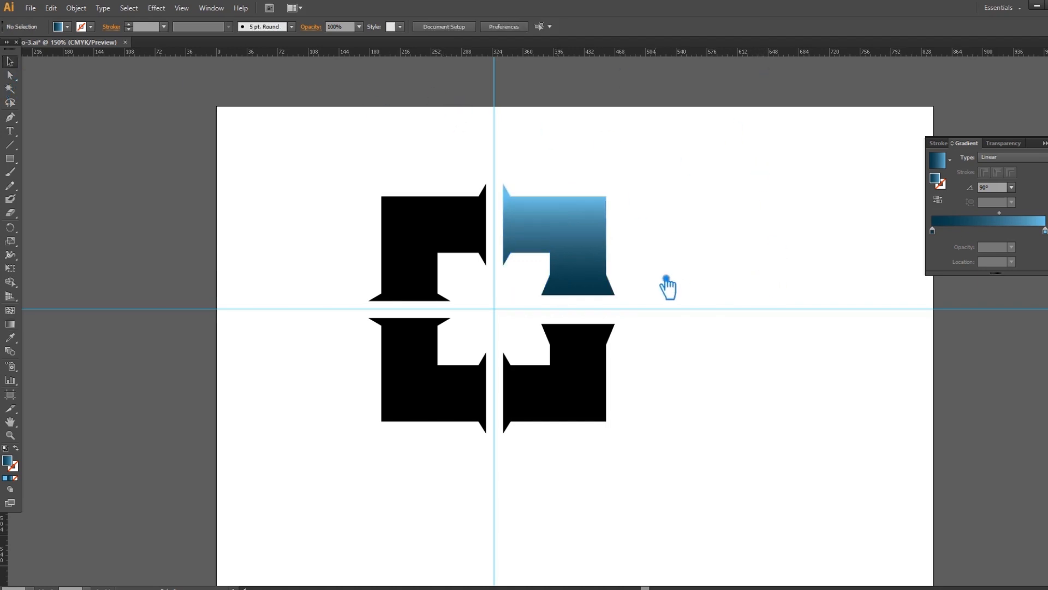
Copy the blue gradient onto the upper-left corner piece with the Eyedropper and redraw it vertically at 90°, dark at the base.
{"action": "left_click", "coordinate": [409, 279]}
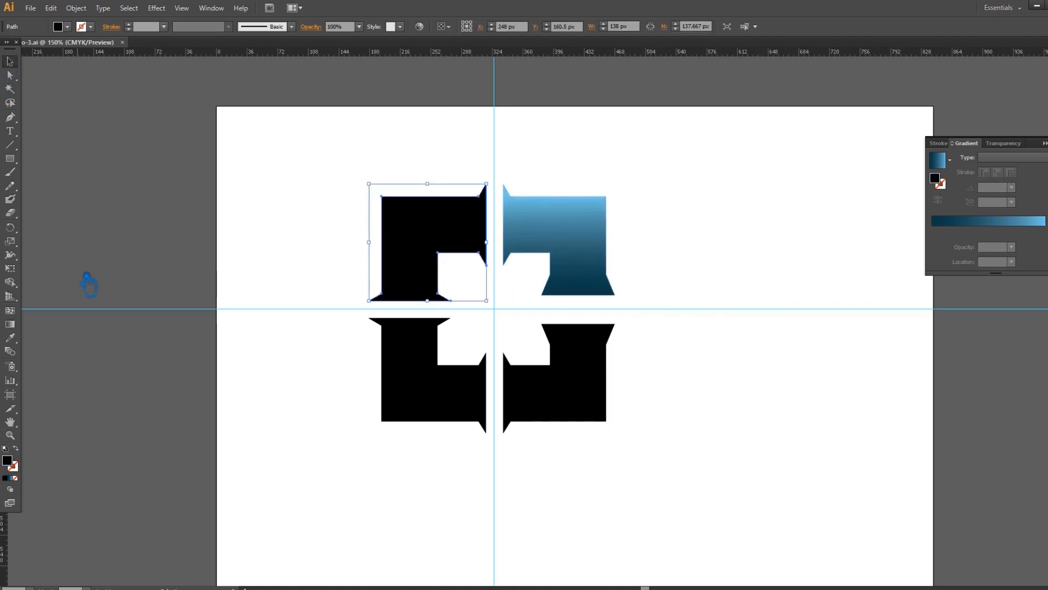
{"action": "left_click", "coordinate": [10, 338]}
{"action": "left_click", "coordinate": [566, 241]}
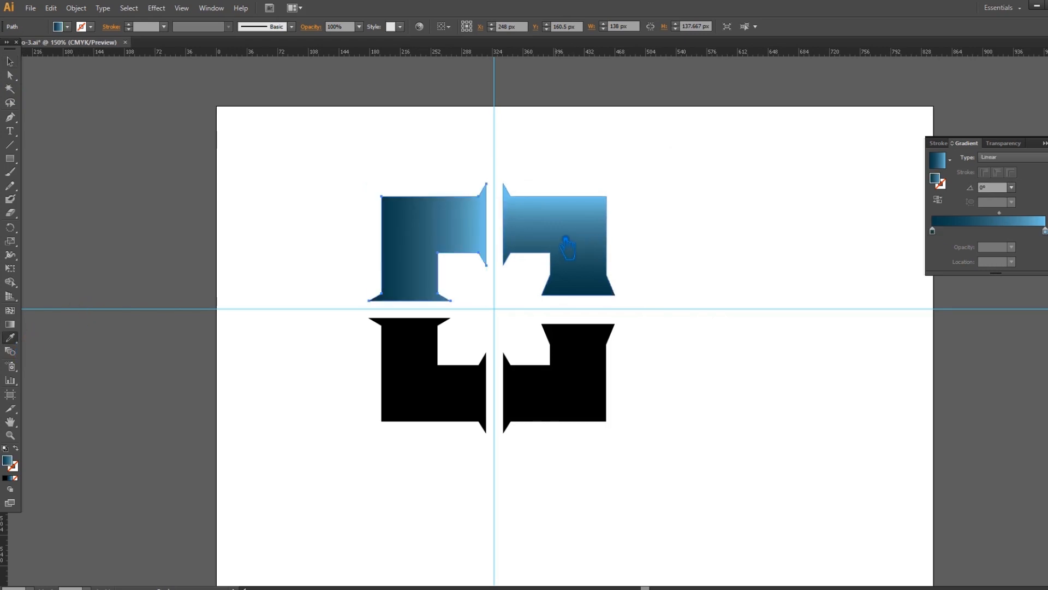
{"action": "key", "text": "v"}
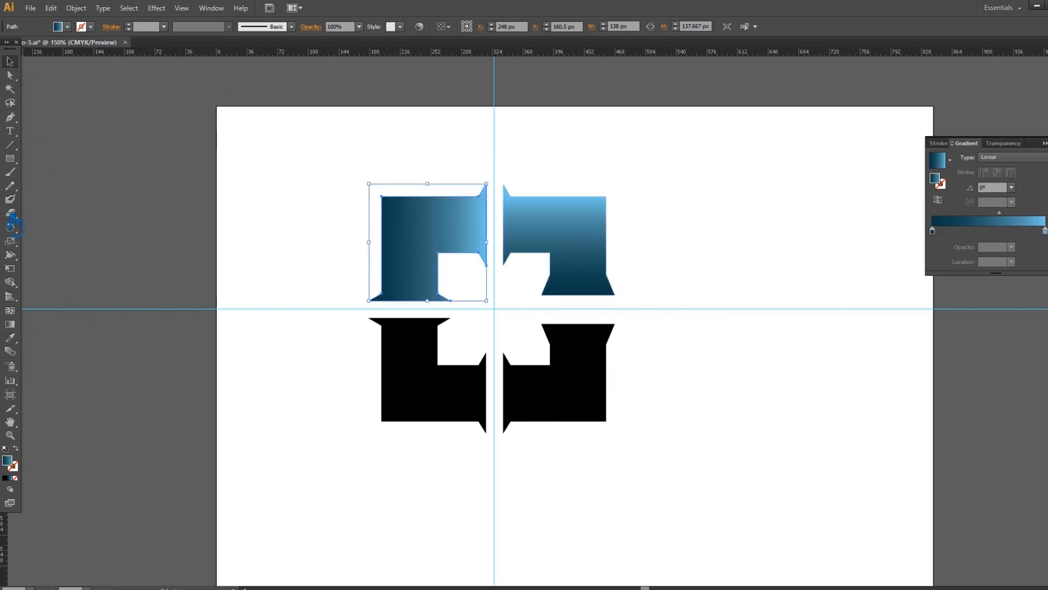
{"action": "left_click", "coordinate": [10, 324]}
{"action": "left_click_drag", "start_coordinate": [418, 300], "coordinate": [428, 194]}
{"action": "left_click", "coordinate": [9, 63]}
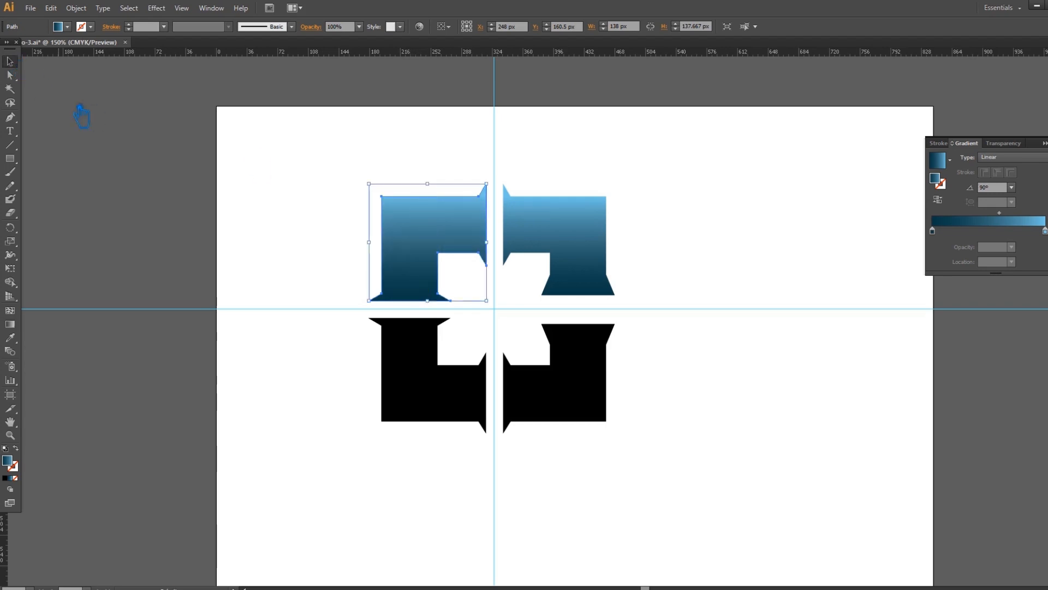
Set the dark stop of the upper-left piece's gradient to a dark reddish brown, RGB 48, 33, 33.
{"action": "left_click", "coordinate": [444, 402]}
{"action": "left_click", "coordinate": [418, 240]}
{"action": "left_click", "coordinate": [934, 232]}
{"action": "double_click", "coordinate": [946, 184]}
{"action": "left_click", "coordinate": [609, 315]}
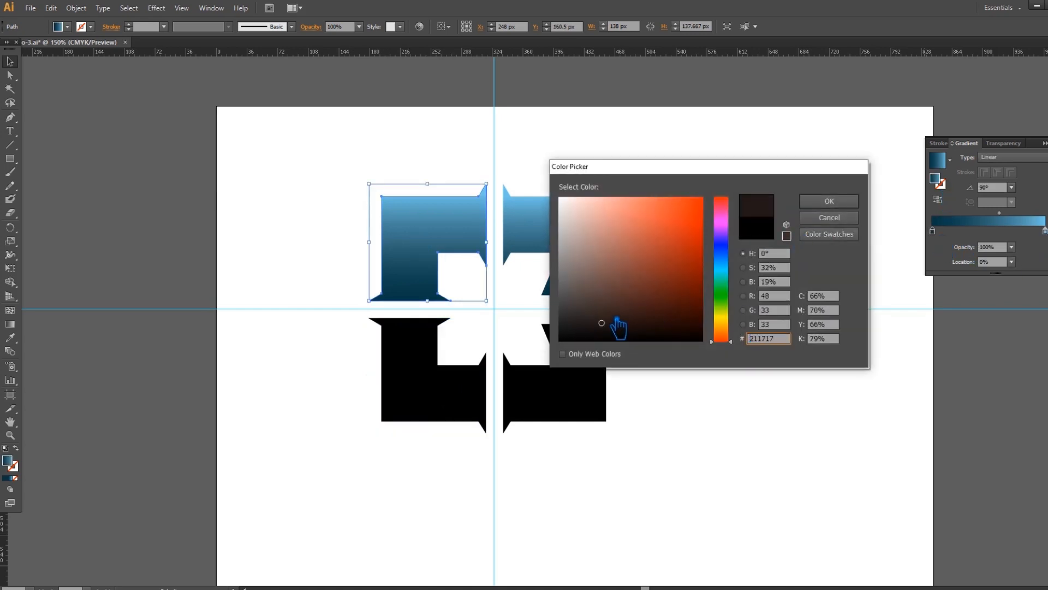
{"action": "left_click", "coordinate": [841, 203]}
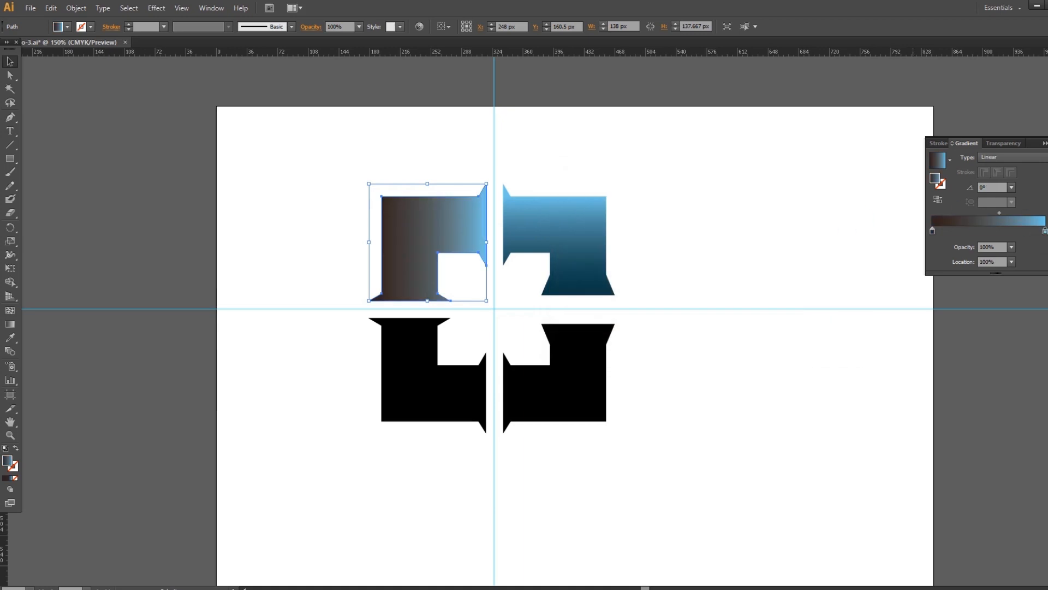
Set the light stop of the upper-left piece's gradient to muted tan #93865C.
{"action": "double_click", "coordinate": [944, 188]}
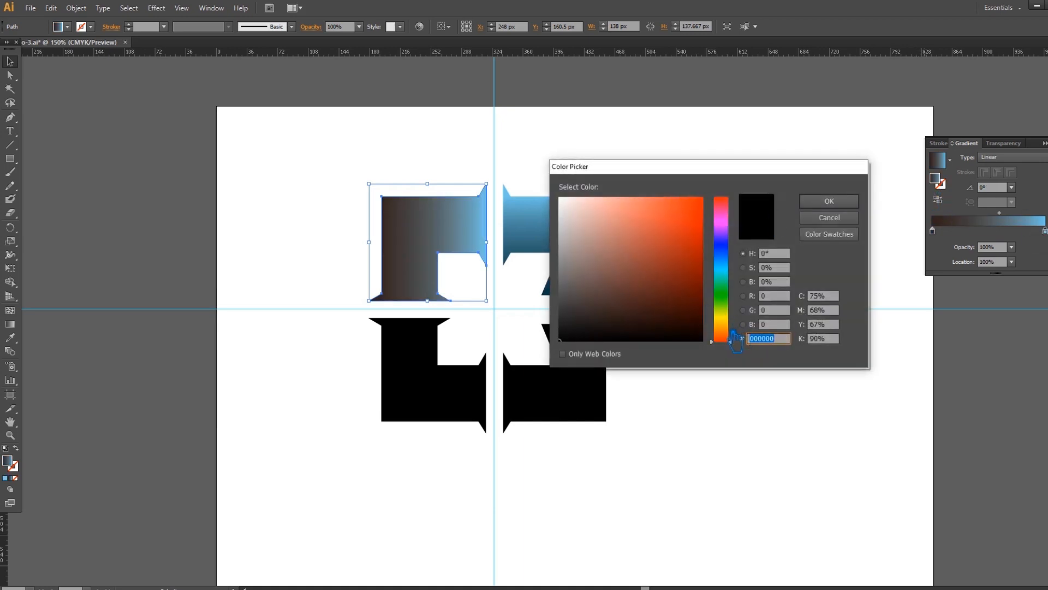
{"action": "left_click_drag", "start_coordinate": [732, 339], "coordinate": [732, 324]}
{"action": "left_click_drag", "start_coordinate": [636, 299], "coordinate": [626, 265]}
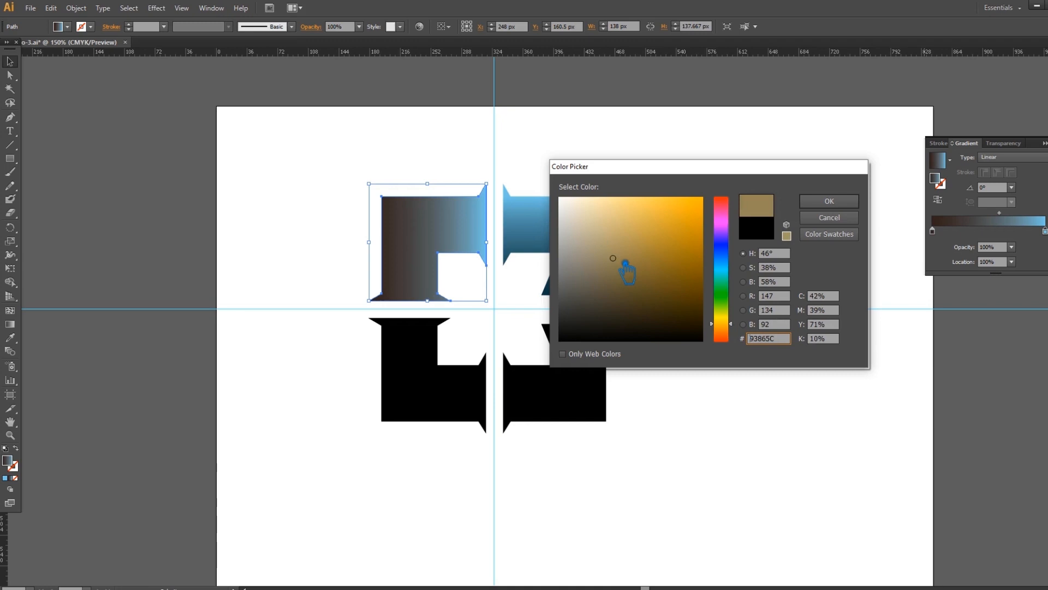
{"action": "left_click", "coordinate": [822, 204]}
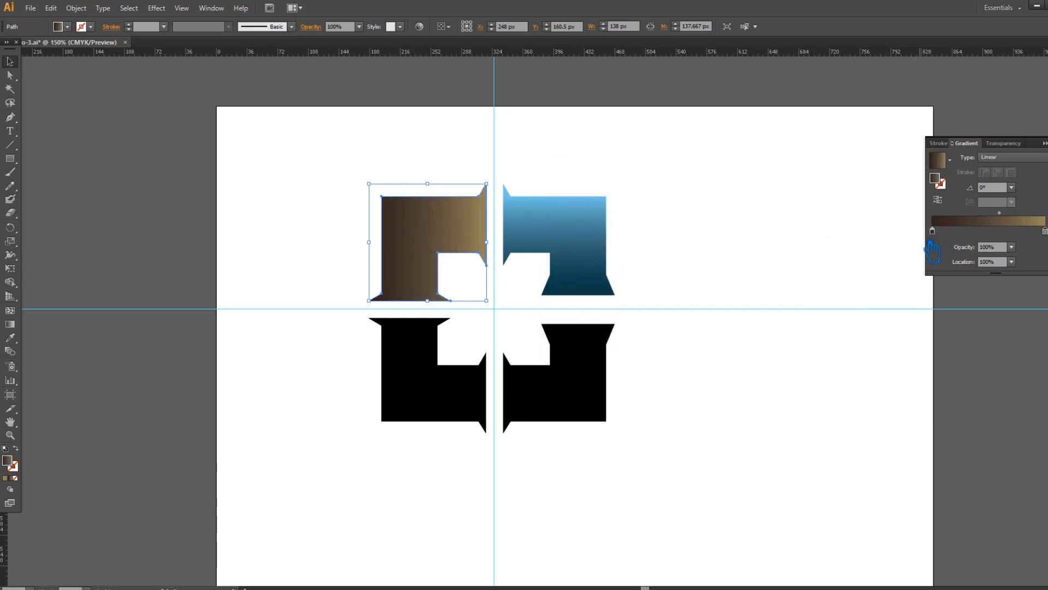
Set the dark stop of the upper-left piece's gradient to brown #4F4531 and refine it to a slightly yellower dark brown.
{"action": "double_click", "coordinate": [945, 188]}
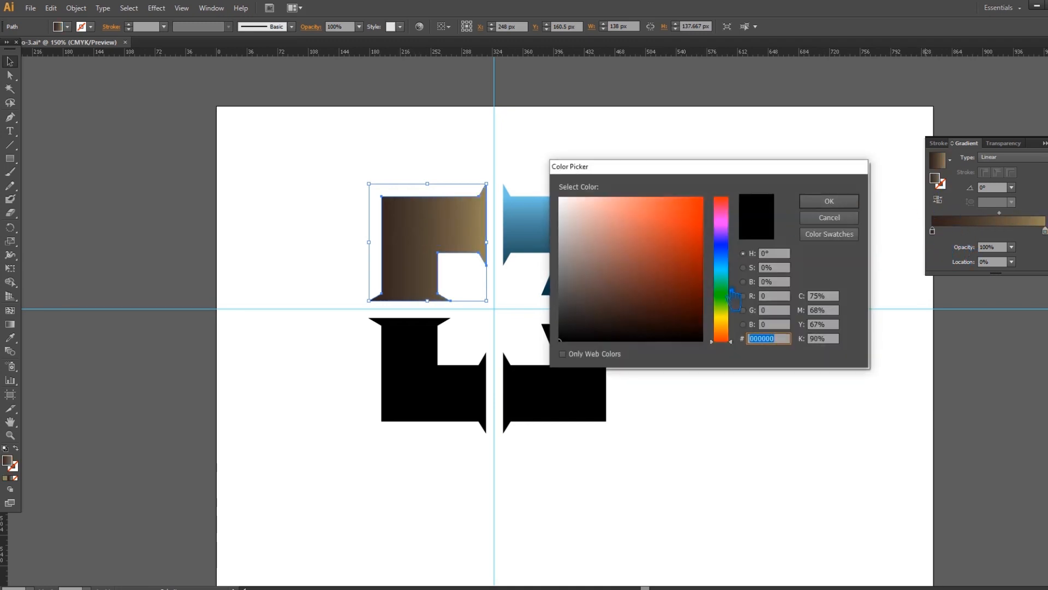
{"action": "mouse_move", "coordinate": [628, 298]}
{"action": "left_mouse_down"}
{"action": "mouse_move", "coordinate": [611, 236]}
{"action": "mouse_move", "coordinate": [621, 313]}
{"action": "mouse_move", "coordinate": [623, 290]}
{"action": "mouse_move", "coordinate": [625, 302]}
{"action": "left_mouse_up"}
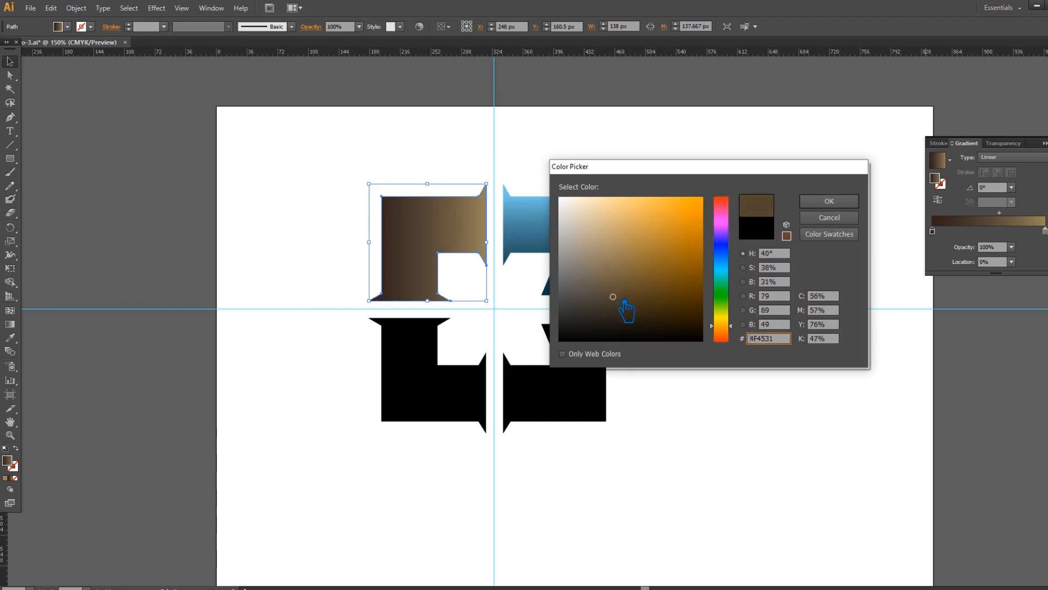
{"action": "left_click", "coordinate": [829, 201]}
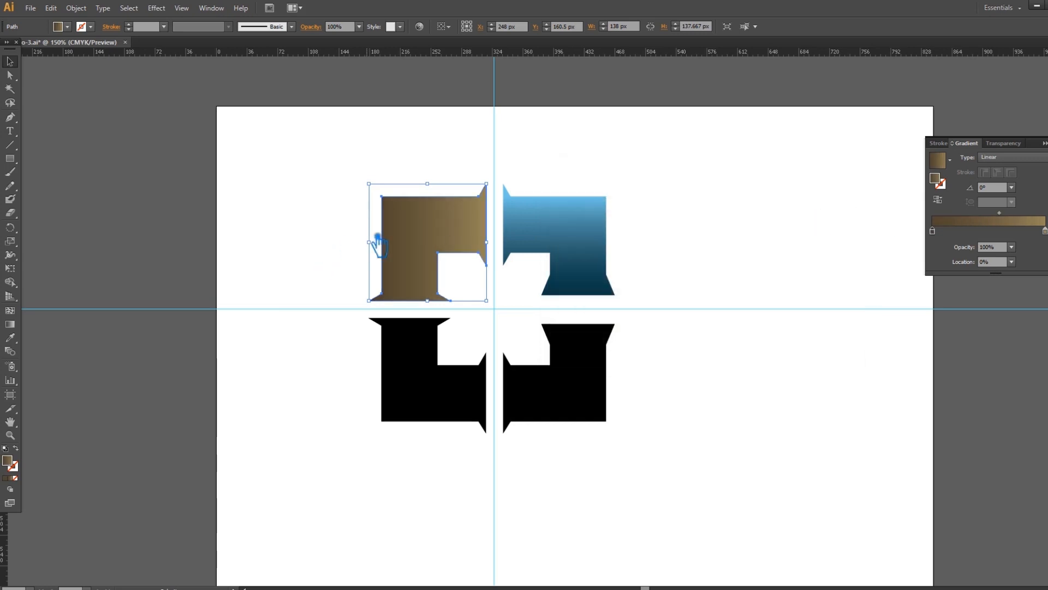
{"action": "double_click", "coordinate": [941, 184]}
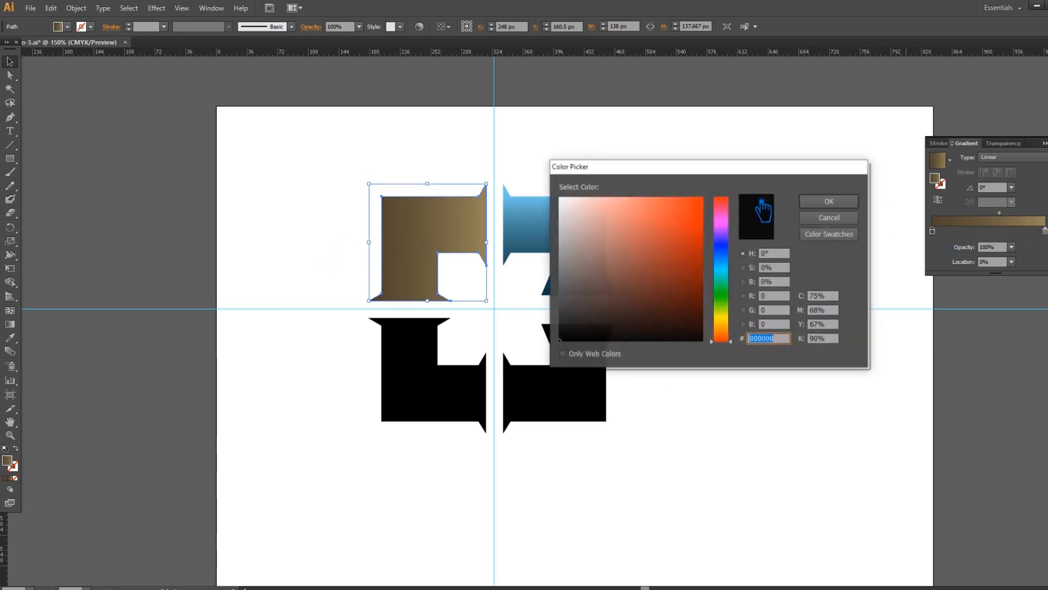
{"action": "left_click_drag", "start_coordinate": [730, 335], "coordinate": [731, 324]}
{"action": "left_click_drag", "start_coordinate": [628, 305], "coordinate": [623, 298]}
{"action": "left_click", "coordinate": [843, 203]}
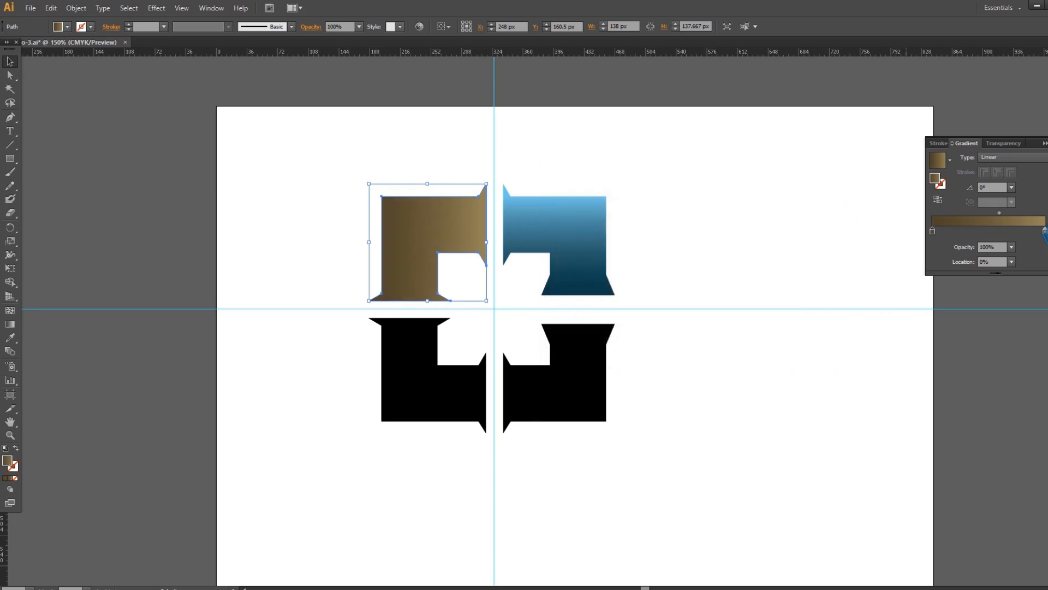
Set the gradient's light stop to light golden tan and rebalance the blend, moving the dark stop inward and the midpoint to about 52.67%.
{"action": "left_click_drag", "start_coordinate": [1023, 224], "coordinate": [994, 226]}
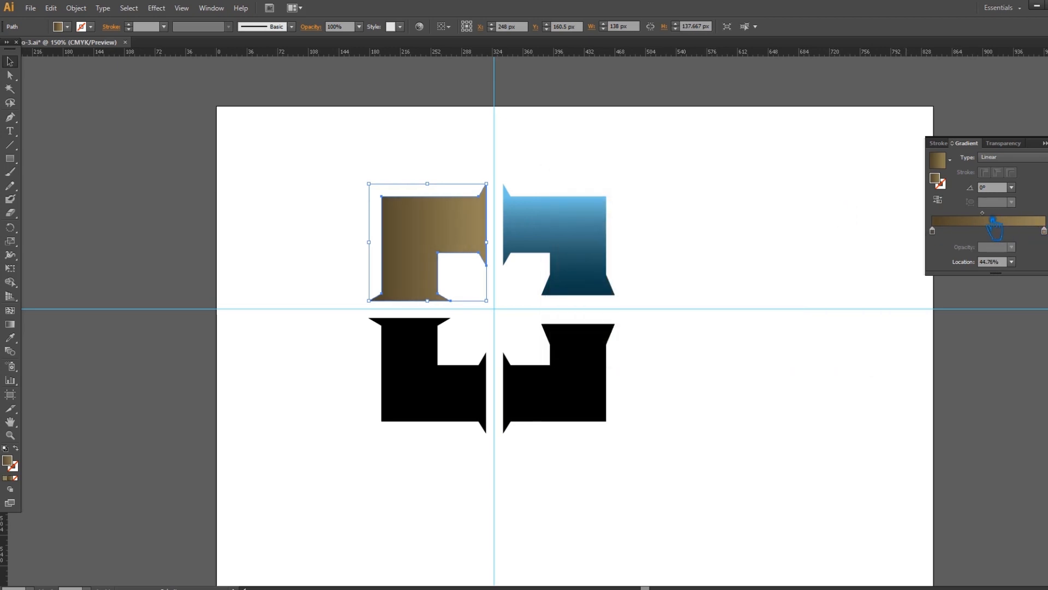
{"action": "left_click", "coordinate": [988, 221]}
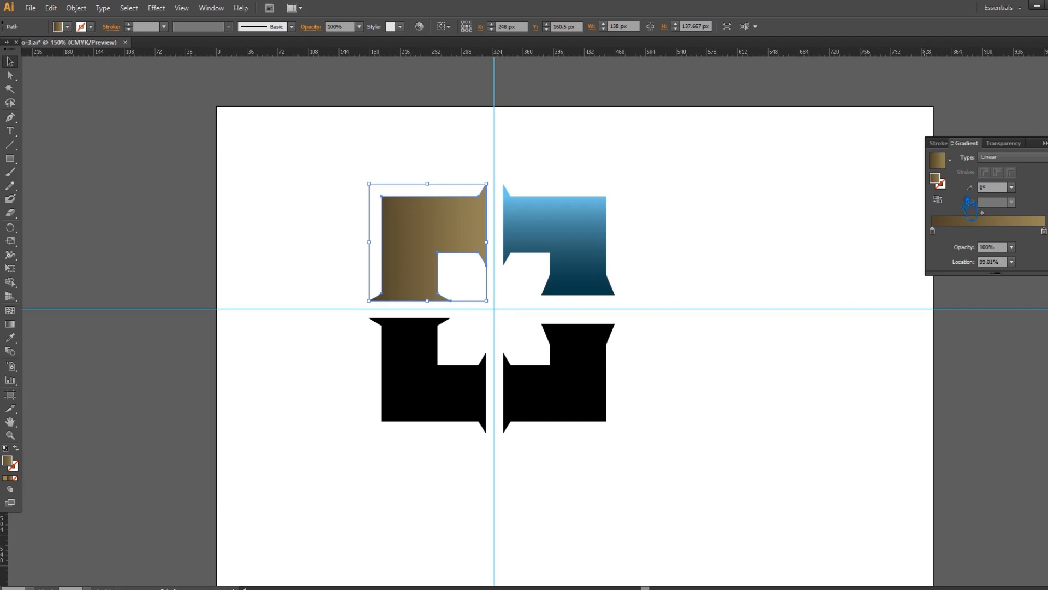
{"action": "double_click", "coordinate": [943, 187]}
{"action": "left_click", "coordinate": [731, 321]}
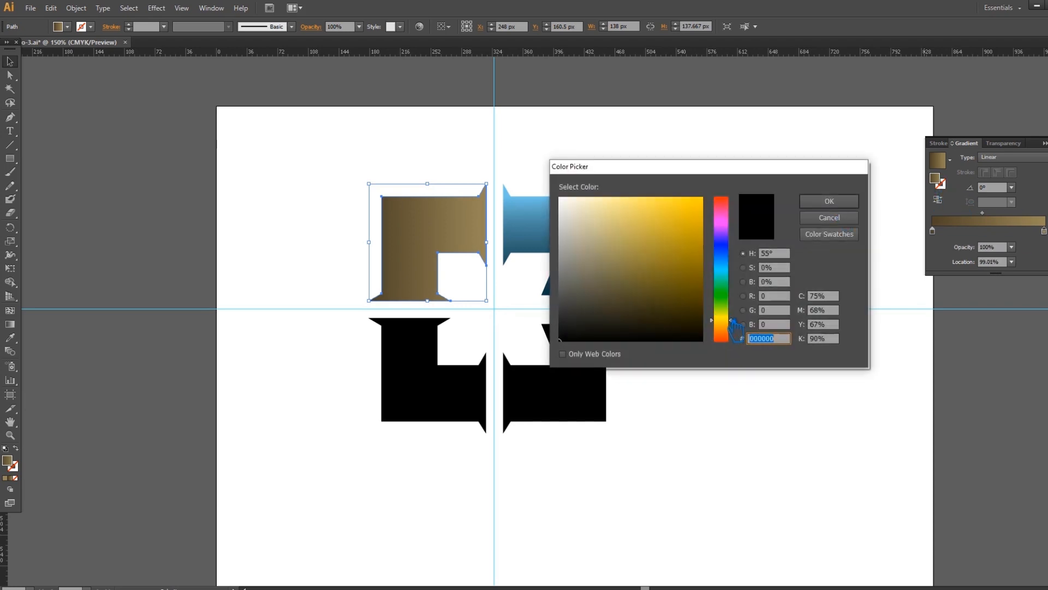
{"action": "left_click_drag", "start_coordinate": [721, 326], "coordinate": [722, 327]}
{"action": "left_click_drag", "start_coordinate": [631, 281], "coordinate": [620, 231]}
{"action": "left_click", "coordinate": [829, 201]}
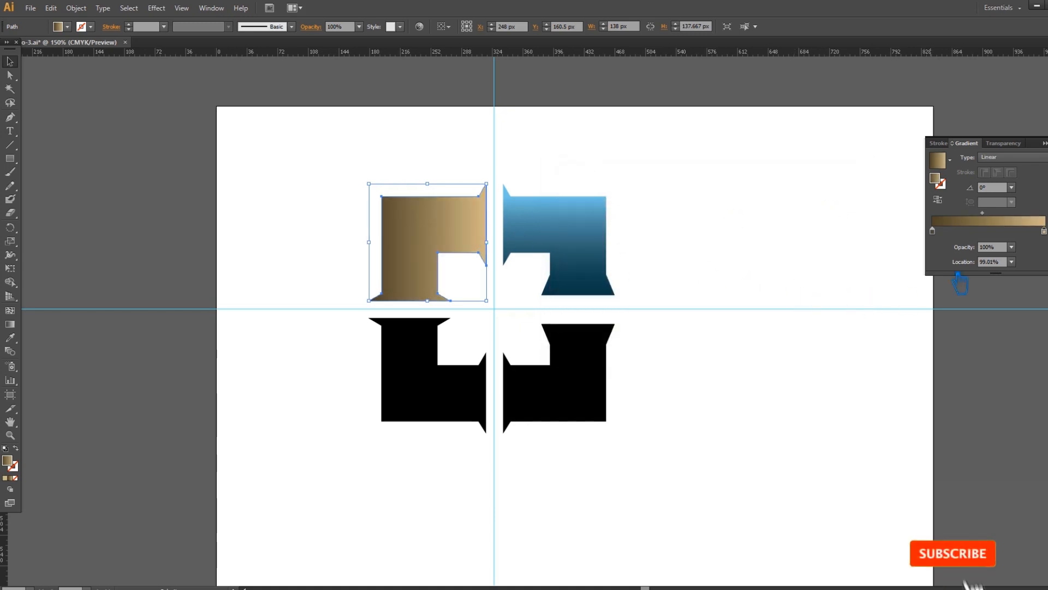
{"action": "left_click_drag", "start_coordinate": [939, 238], "coordinate": [997, 213]}
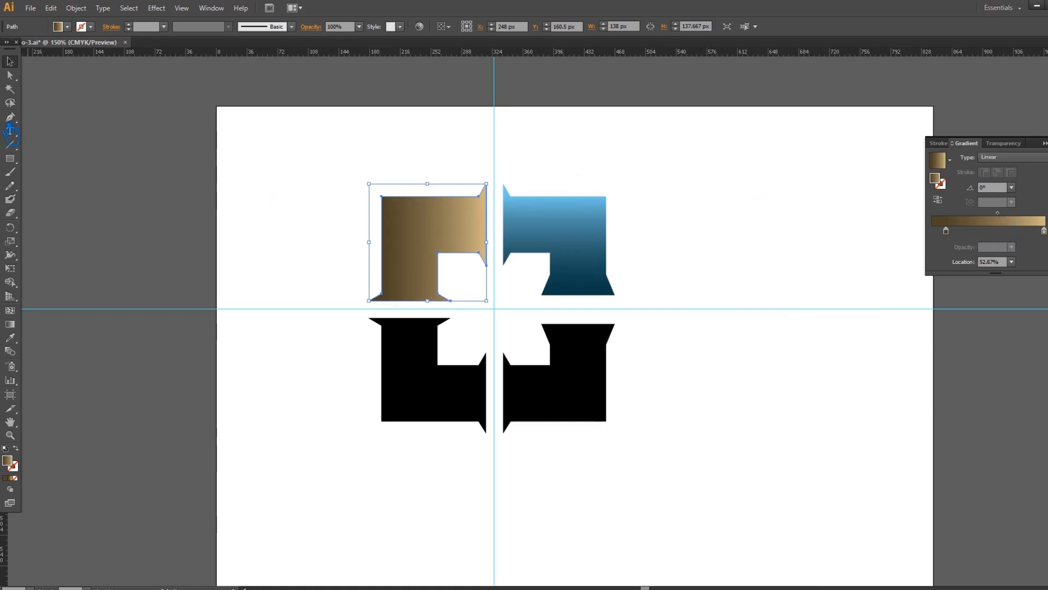
Copy the gold gradient from the upper-left piece onto the blue upper-right piece with the Eyedropper.
{"action": "left_click", "coordinate": [594, 232]}
{"action": "key", "text": "i"}
{"action": "left_click", "coordinate": [436, 236]}
{"action": "key", "text": "v"}
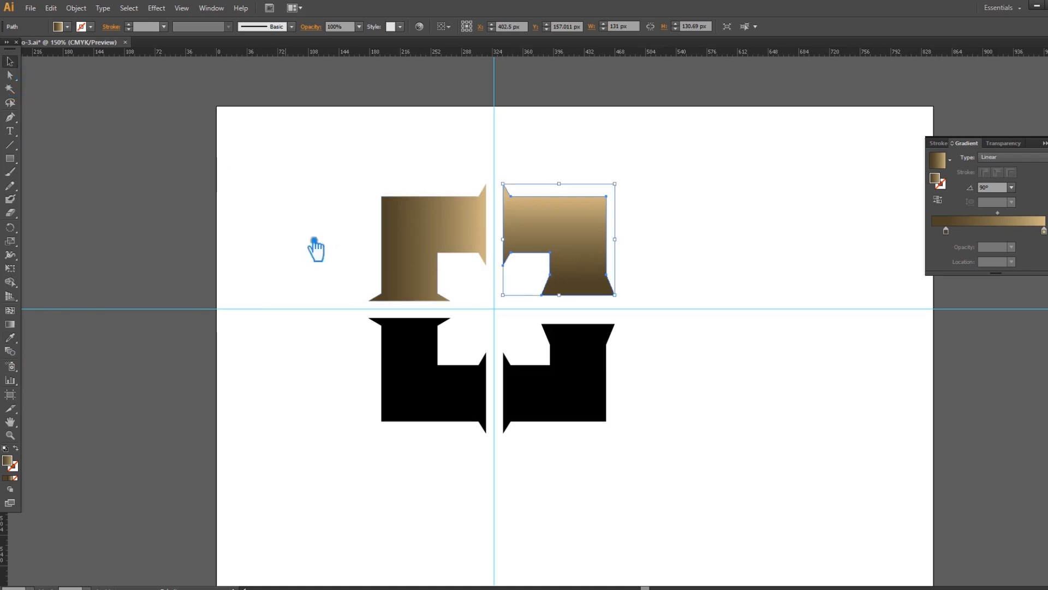
Copy the gold gradient onto the black lower-left piece and reverse its colour order.
{"action": "left_click", "coordinate": [410, 371]}
{"action": "key", "text": "i"}
{"action": "left_click", "coordinate": [424, 234]}
{"action": "key", "text": "v"}
{"action": "left_click", "coordinate": [939, 200]}
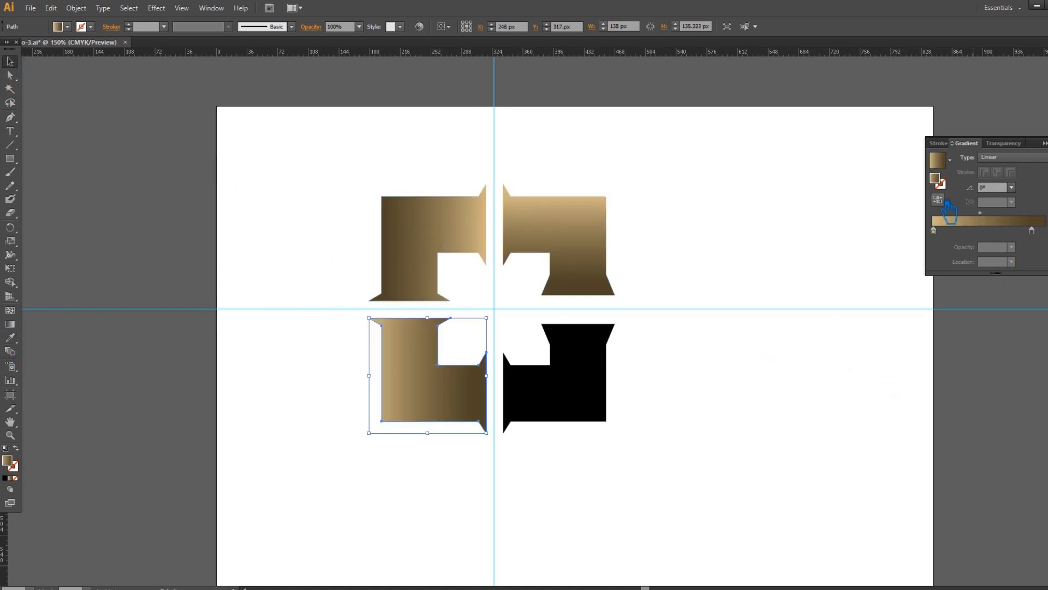
Fill the remaining black lower-right piece with the gold gradient using the Eyedropper.
{"action": "left_click", "coordinate": [601, 355]}
{"action": "key", "text": "i"}
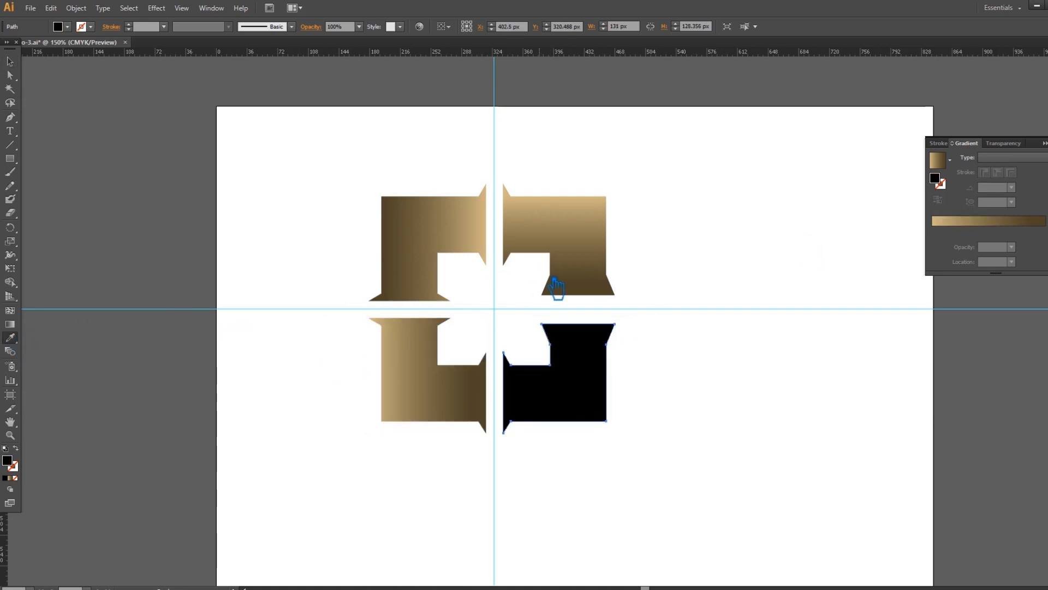
{"action": "left_click", "coordinate": [556, 287]}
{"action": "key", "text": "v"}
Redraw the lower-left piece's gradient horizontally at -180°, light at the vertical gap and dark at the outer edge.
{"action": "left_click", "coordinate": [267, 156]}
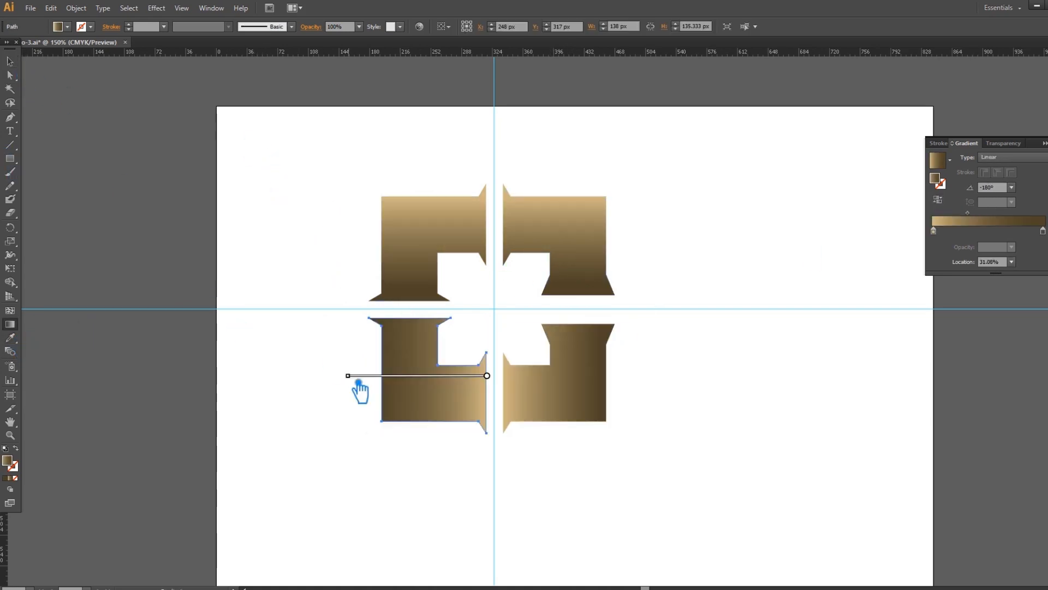
{"action": "left_click", "coordinate": [10, 61]}
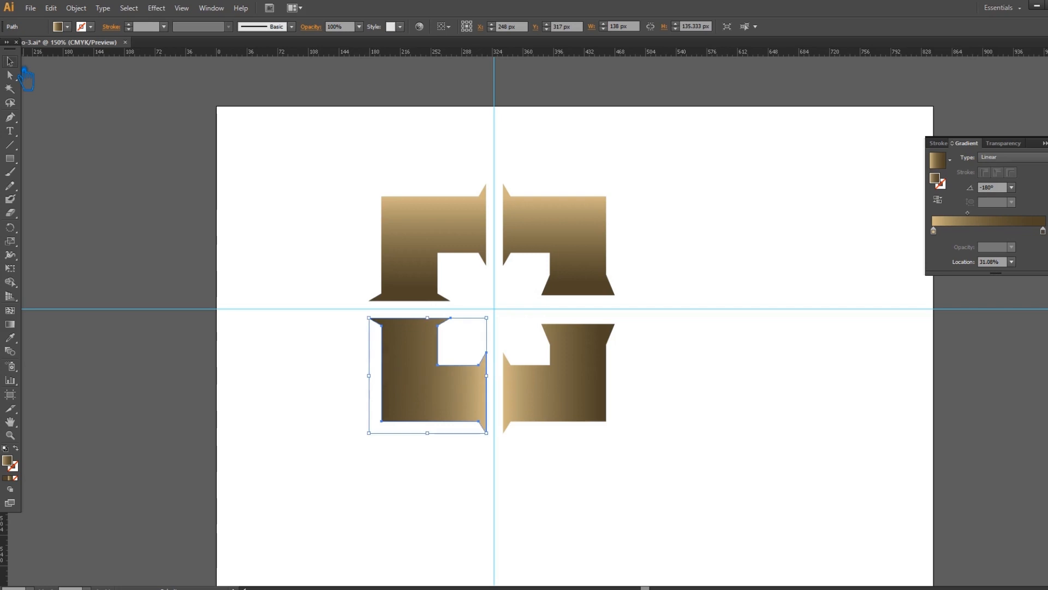
{"action": "left_click", "coordinate": [380, 191]}
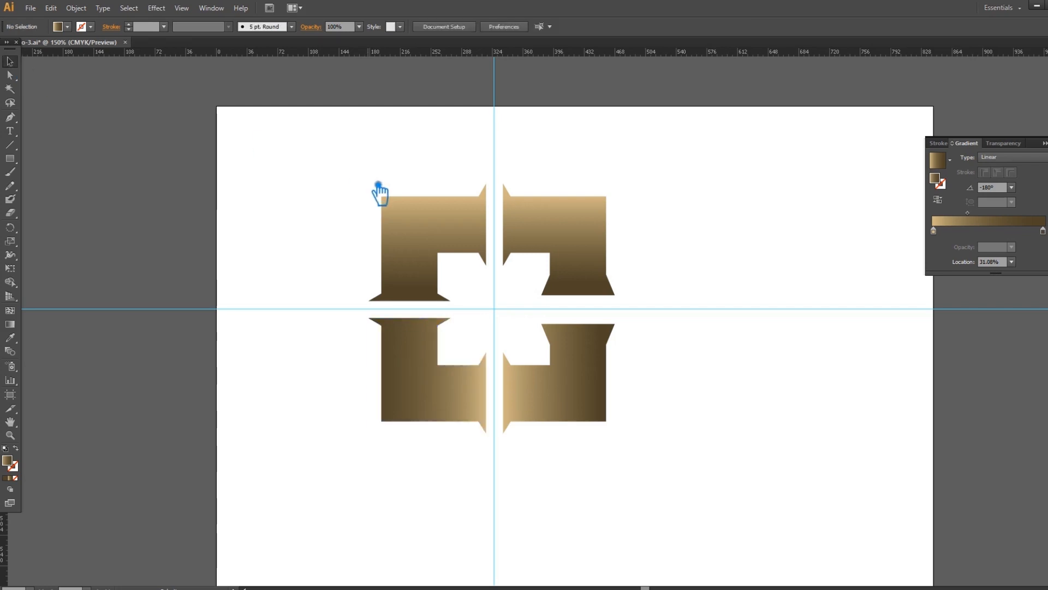
Copy the lower-right piece's gradient onto the upper-right piece and redraw it horizontally at 0°, light at the vertical gap.
{"action": "left_click", "coordinate": [587, 249]}
{"action": "left_click", "coordinate": [11, 337]}
{"action": "left_click", "coordinate": [546, 409]}
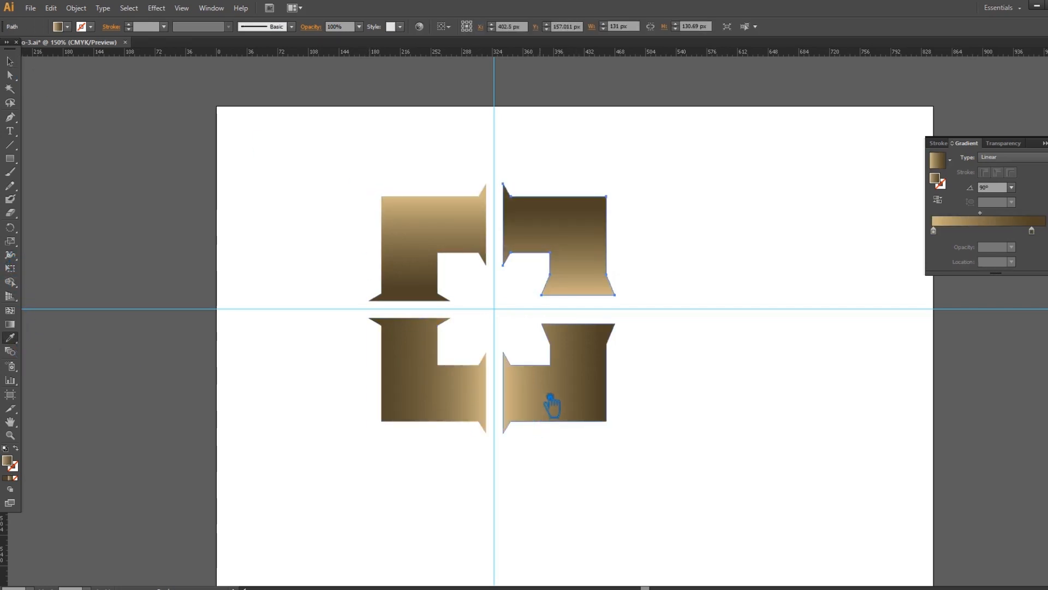
{"action": "left_click", "coordinate": [10, 324]}
{"action": "mouse_move", "coordinate": [611, 243]}
{"action": "left_mouse_down"}
{"action": "mouse_move", "coordinate": [502, 243]}
{"action": "mouse_move", "coordinate": [622, 243]}
{"action": "left_mouse_up"}
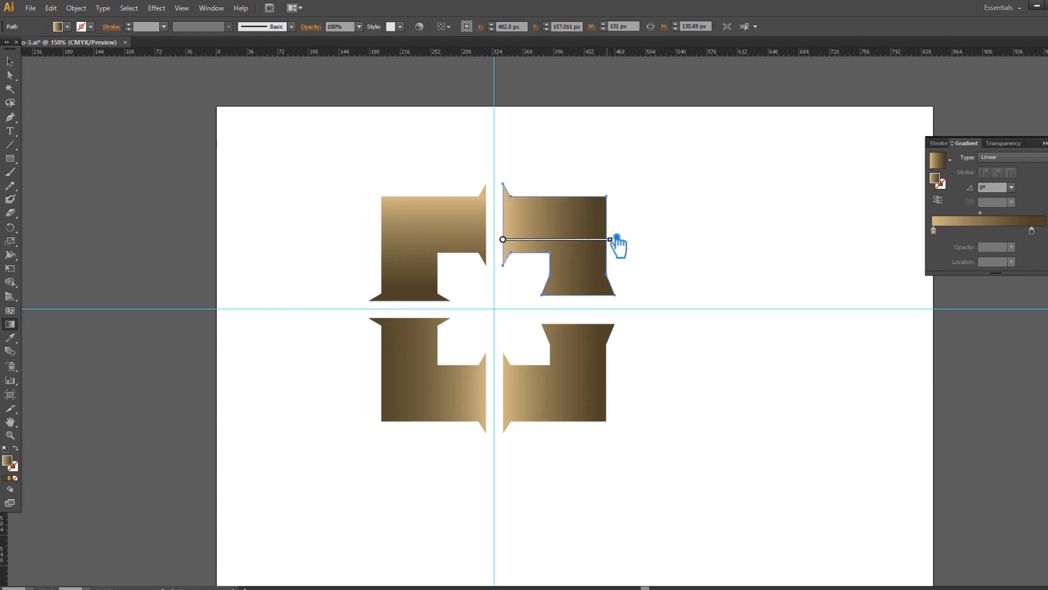
Copy the upper-right piece's gradient onto the upper-left piece and redraw it horizontally at -180°, light at the vertical gap.
{"action": "left_click", "coordinate": [10, 61]}
{"action": "left_click", "coordinate": [480, 234]}
{"action": "left_click", "coordinate": [10, 337]}
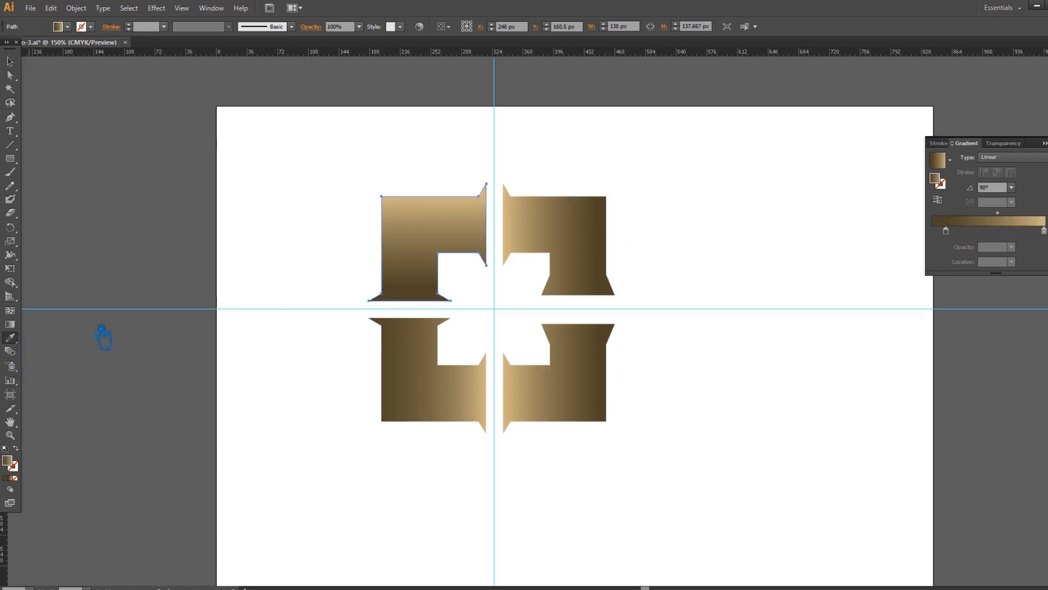
{"action": "left_click", "coordinate": [569, 214]}
{"action": "left_click", "coordinate": [10, 323]}
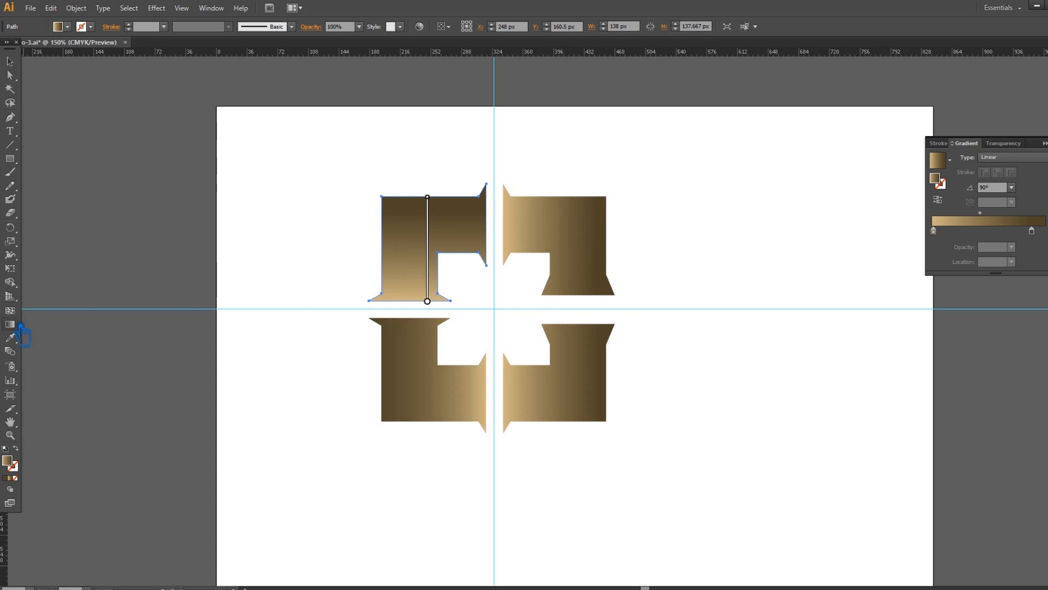
{"action": "left_click_drag", "start_coordinate": [495, 243], "coordinate": [385, 254]}
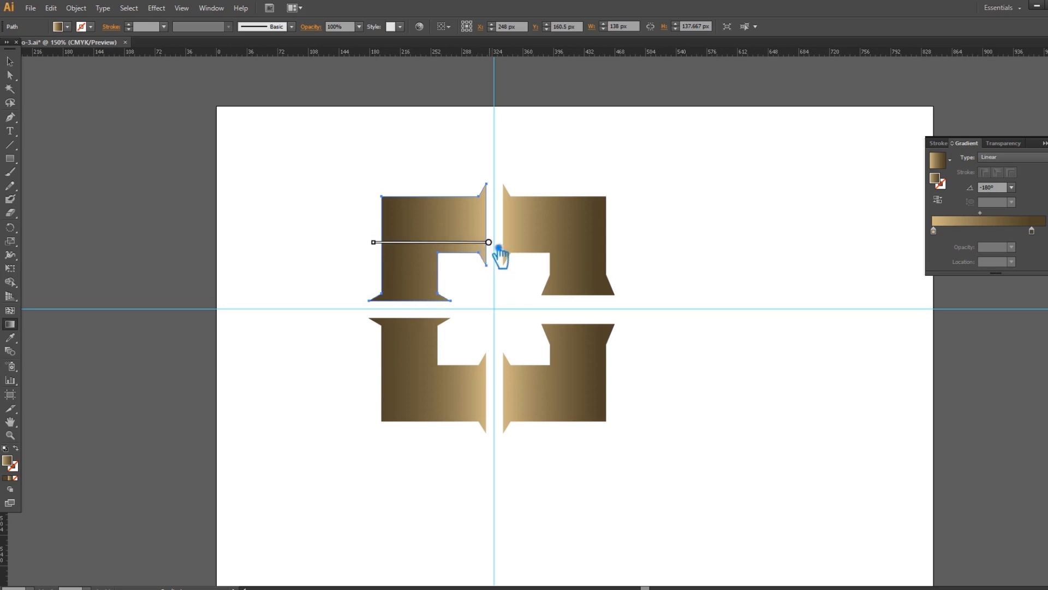
Set the upper-right piece's light gradient stop to E2C9A1 and move its dark stop to location 93.6%.
{"action": "left_click", "coordinate": [10, 62]}
{"action": "left_click", "coordinate": [234, 191]}
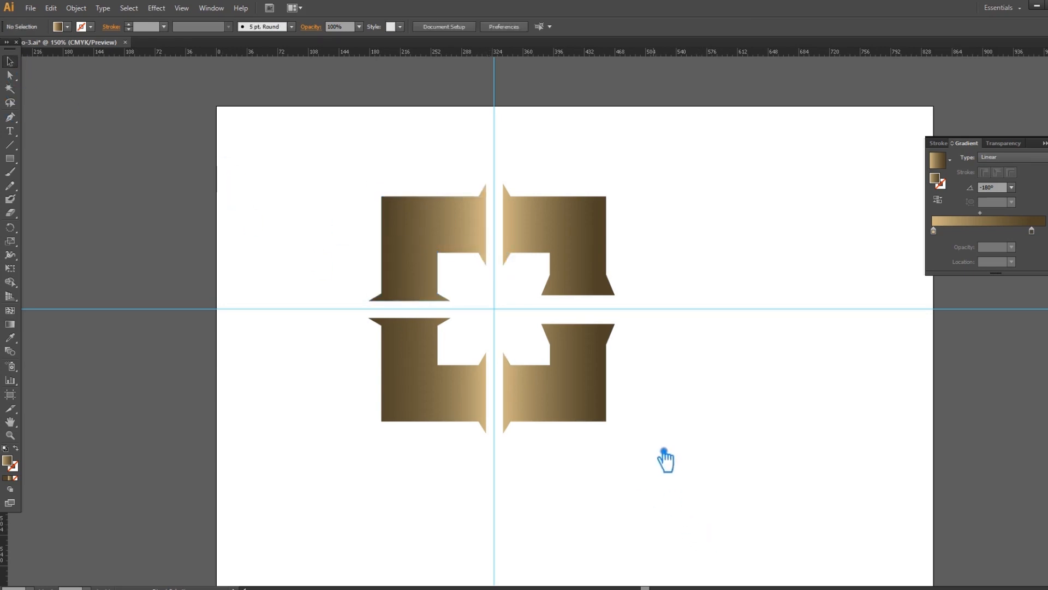
{"action": "left_click", "coordinate": [557, 246]}
{"action": "left_click", "coordinate": [934, 231]}
{"action": "double_click", "coordinate": [941, 179]}
{"action": "mouse_move", "coordinate": [729, 333]}
{"action": "left_mouse_down"}
{"action": "mouse_move", "coordinate": [730, 317]}
{"action": "mouse_move", "coordinate": [732, 326]}
{"action": "left_mouse_up"}
{"action": "left_click", "coordinate": [600, 213]}
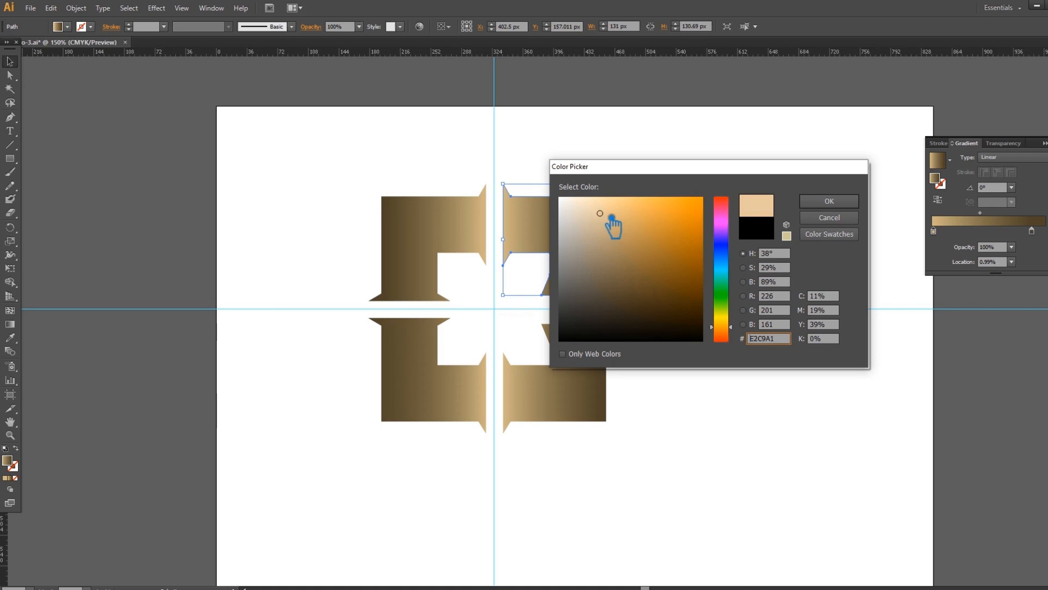
{"action": "left_click", "coordinate": [841, 202]}
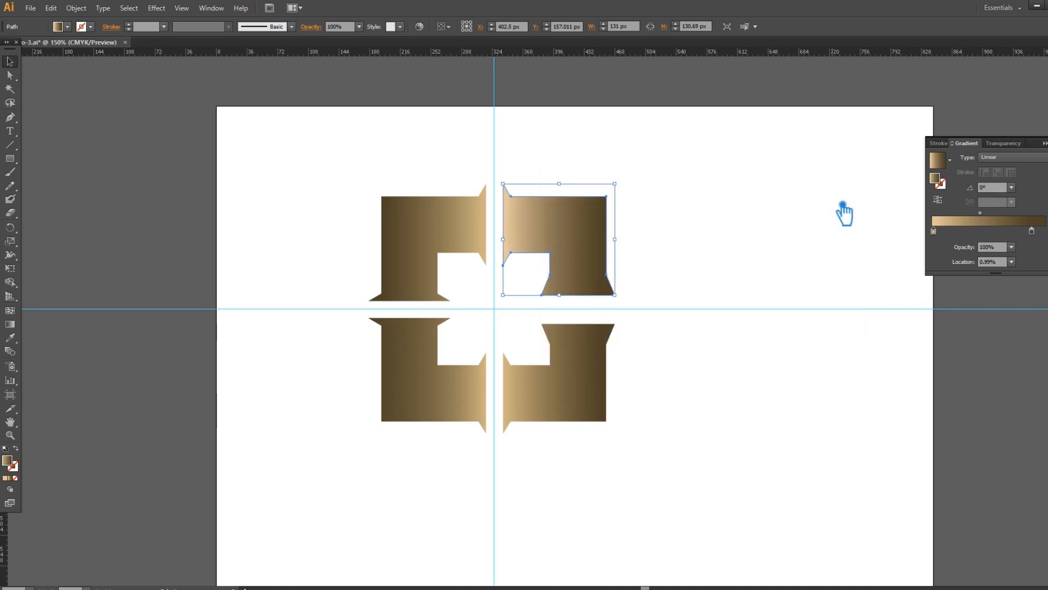
{"action": "left_click_drag", "start_coordinate": [979, 225], "coordinate": [1037, 231]}
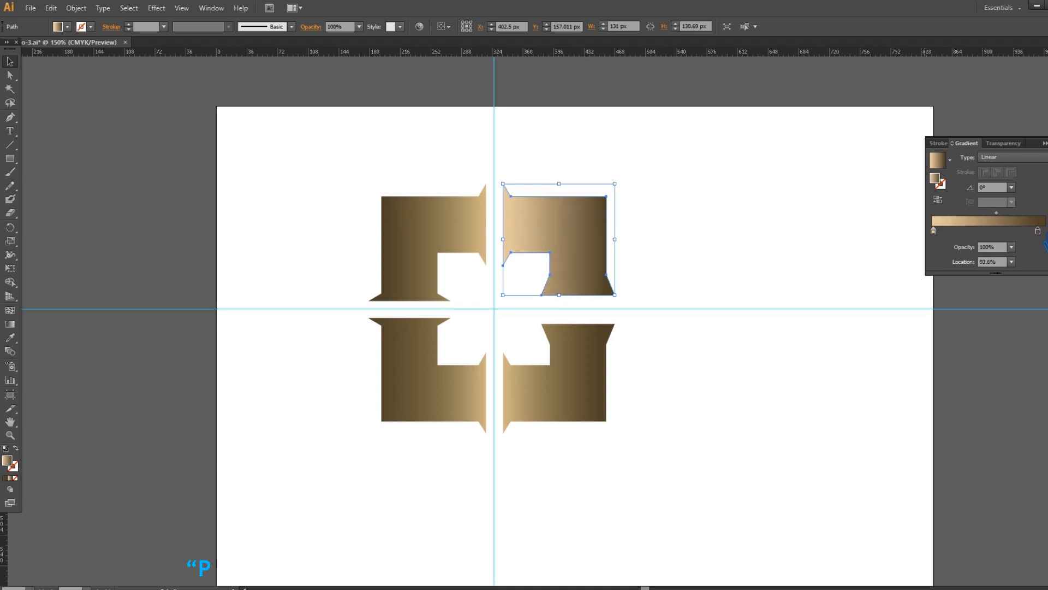
{"action": "left_click", "coordinate": [785, 267]}
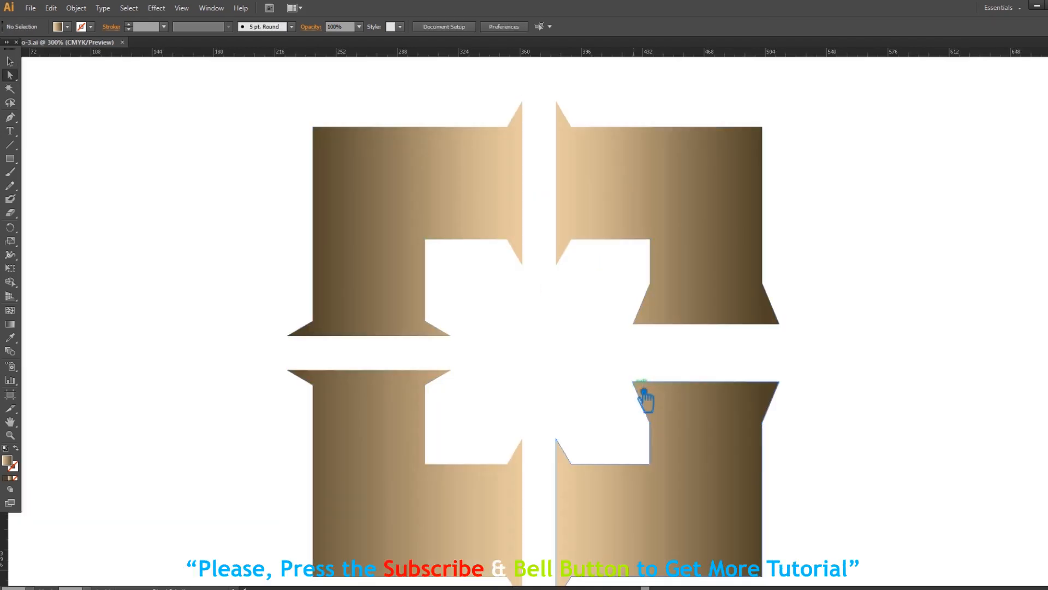
Narrow the lower-right piece's flared upper end by moving its two outer anchor points inward, the right one to X 505 px, and show the artwork full screen.
{"action": "left_click", "coordinate": [644, 389]}
{"action": "key", "text": "Right"}
{"action": "left_click", "coordinate": [779, 382]}
{"action": "left_click", "coordinate": [789, 387]}
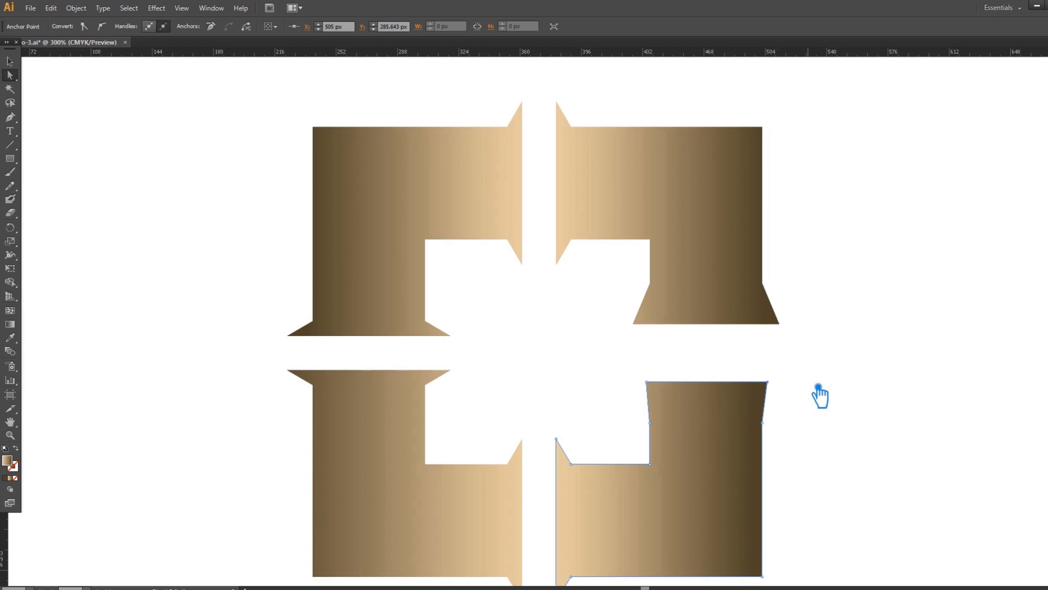
{"action": "left_click", "coordinate": [818, 386]}
{"action": "key", "text": "f"}
{"action": "key", "text": "f"}
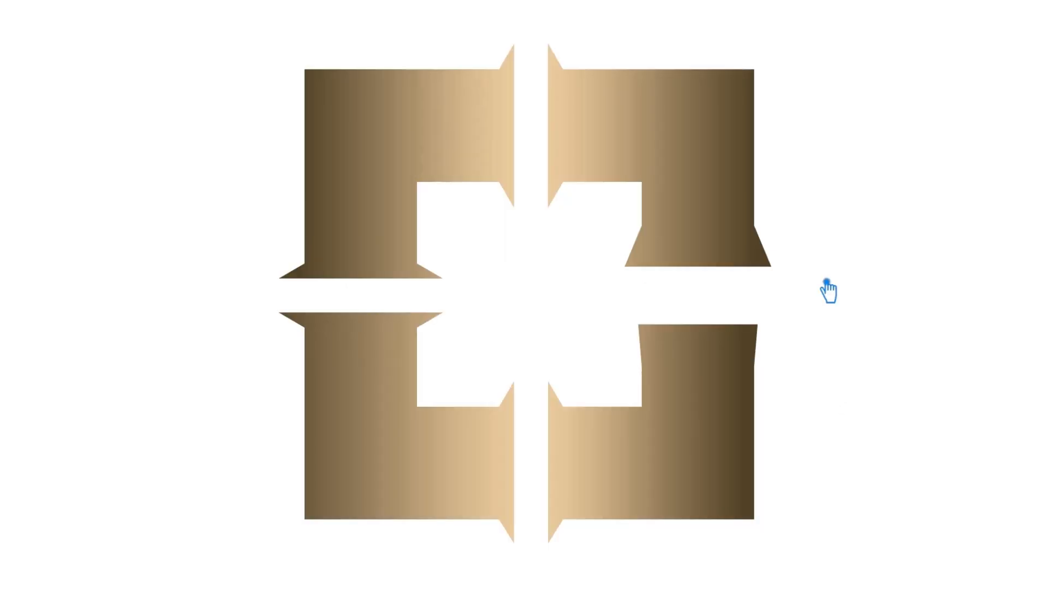